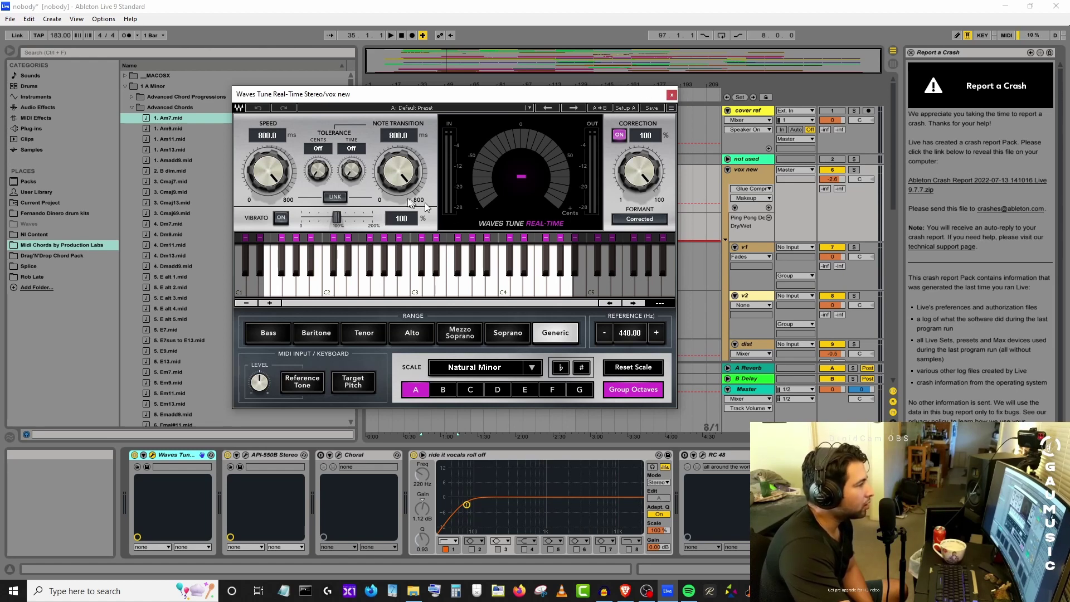
Close the Waves Tune Real-Time window and open the API-550B equalizer on vox new to view its preset list.
click(671, 95)
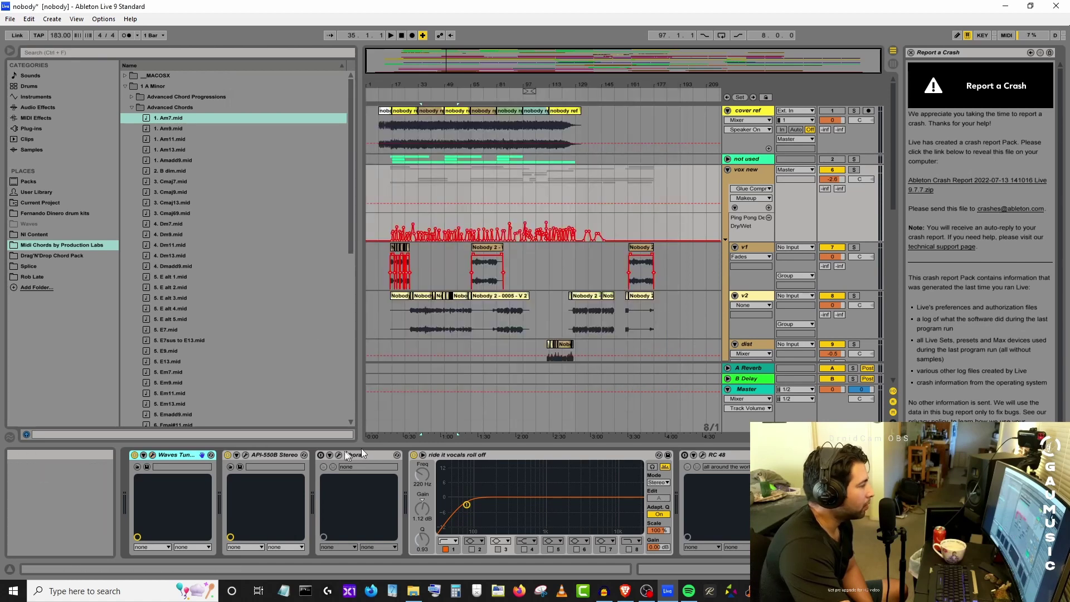
click(245, 456)
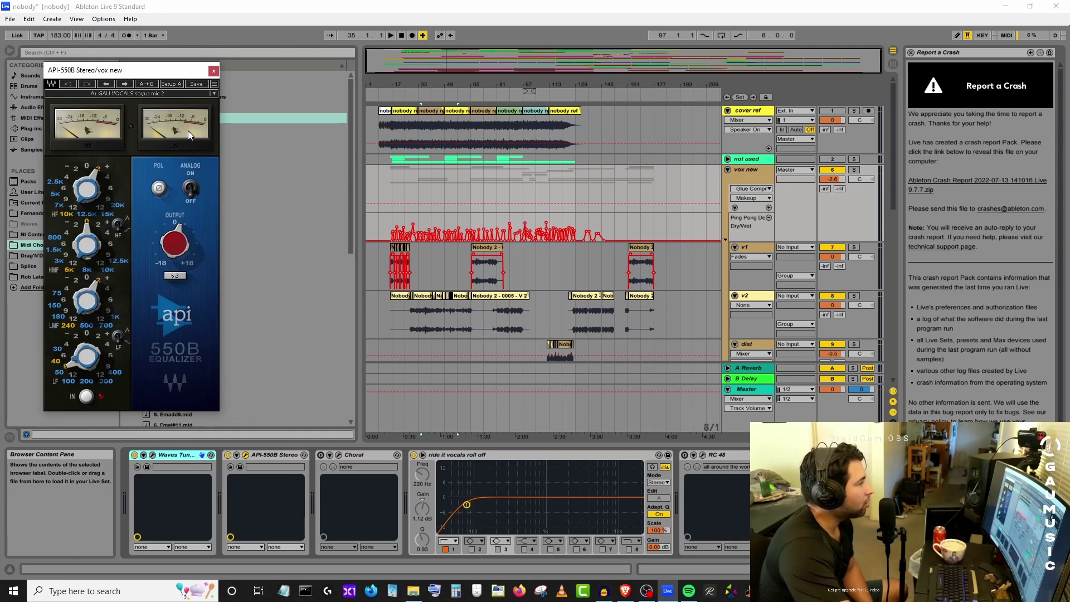
click(158, 92)
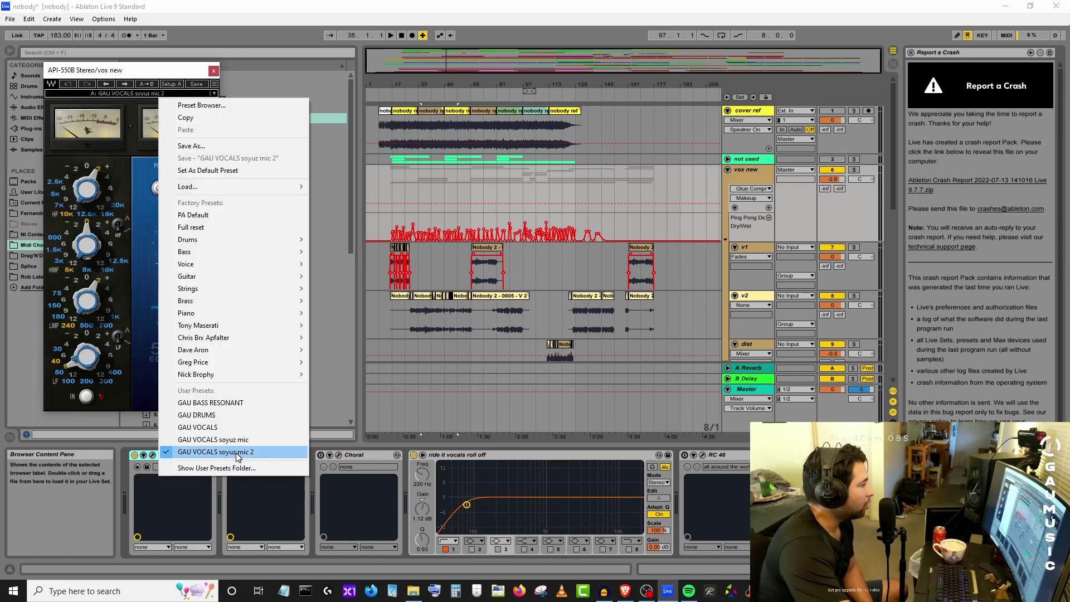
click(139, 369)
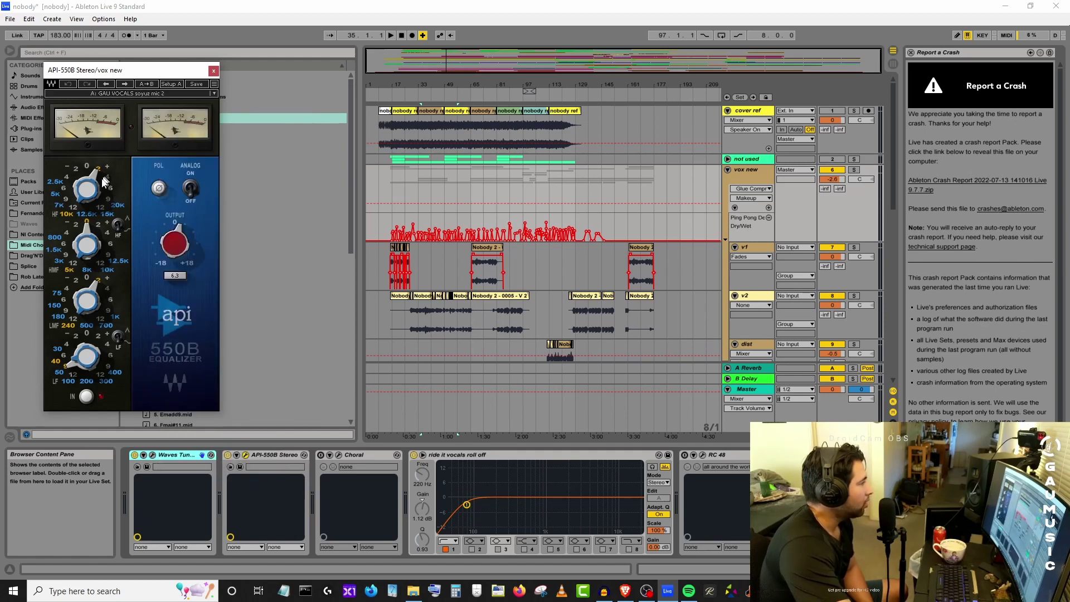
Load the API-550B preset GAU VOCALS soyuz mic for comparison and switch back to GAU VOCALS soyuz mic 2.
click(166, 94)
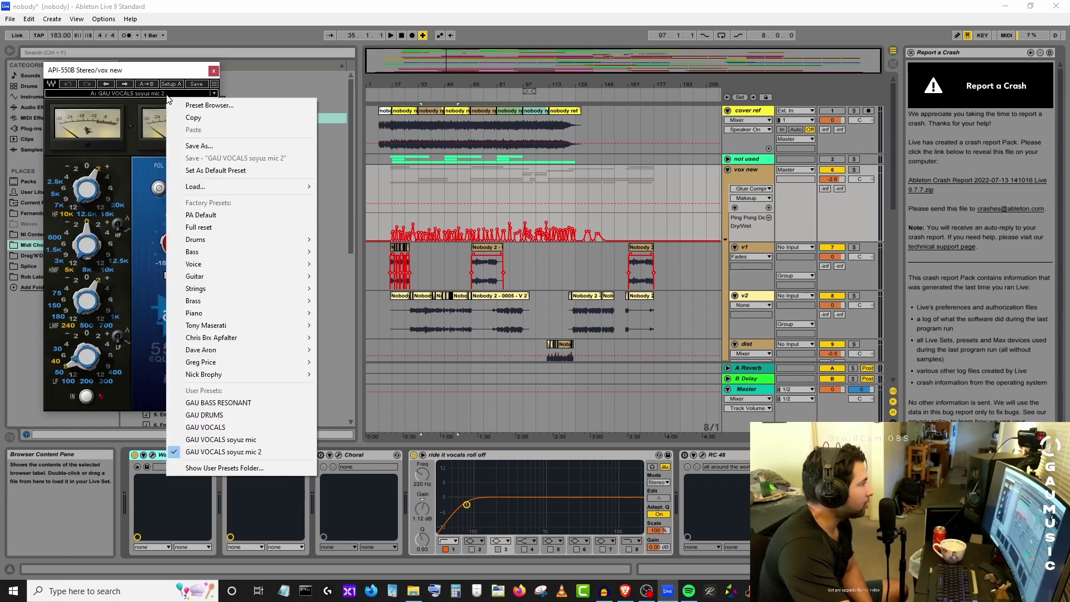
click(249, 442)
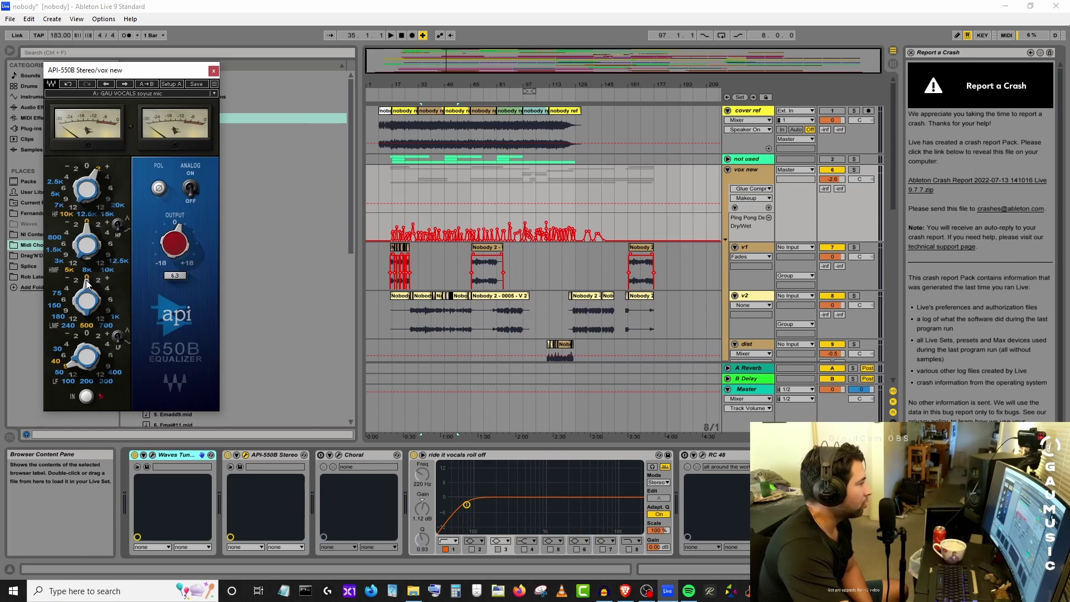
click(175, 95)
click(273, 451)
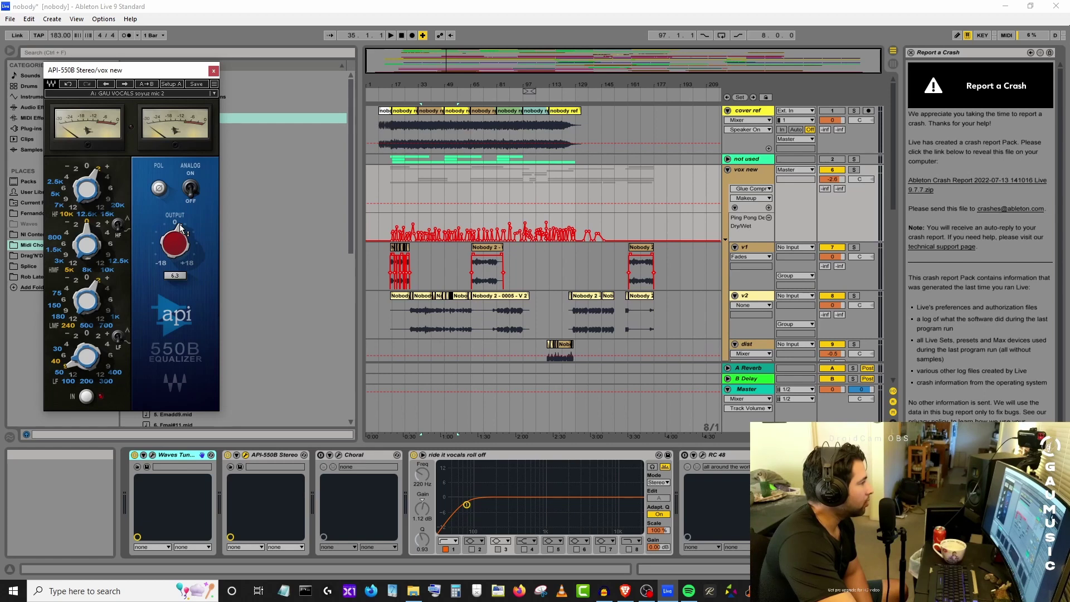
mouse_move(181, 229)
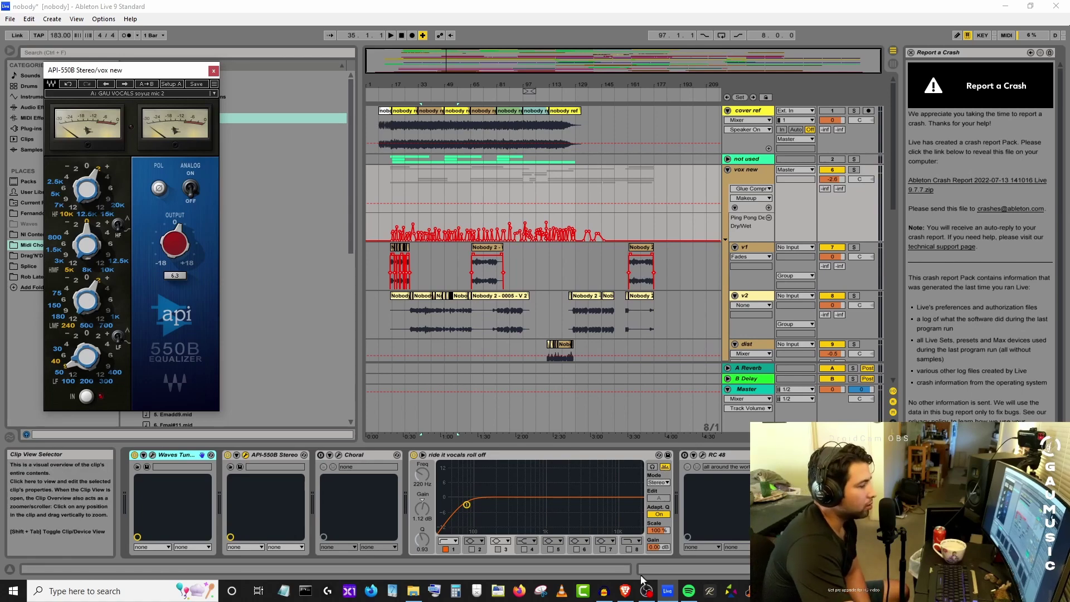
Switch to the Brave browser, search the web for "soyuz silver bomber" in a new tab, and return to Ableton Live.
click(626, 594)
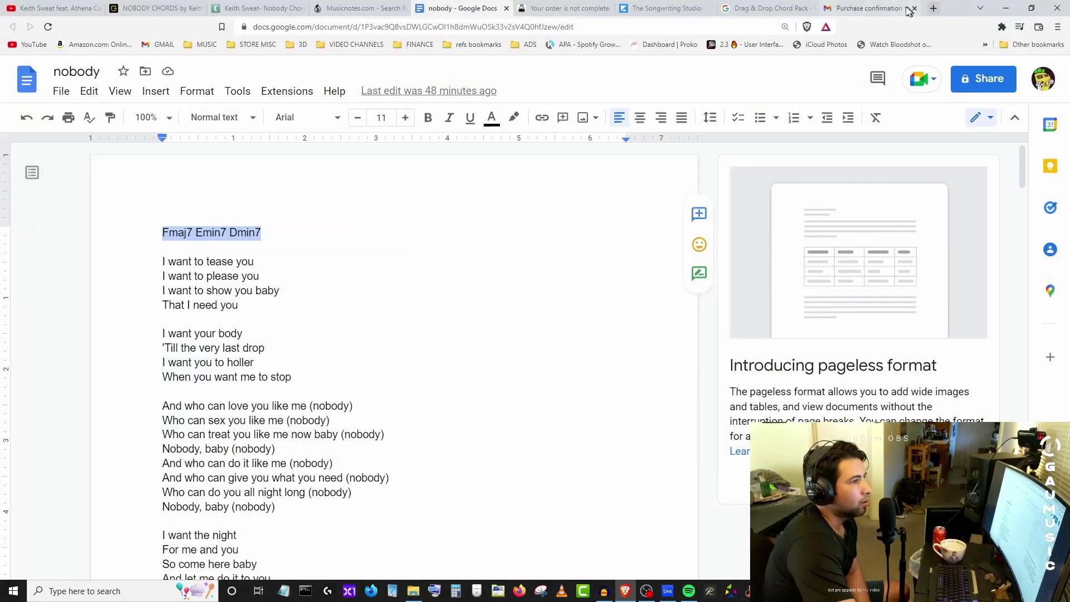
click(866, 7)
click(934, 8)
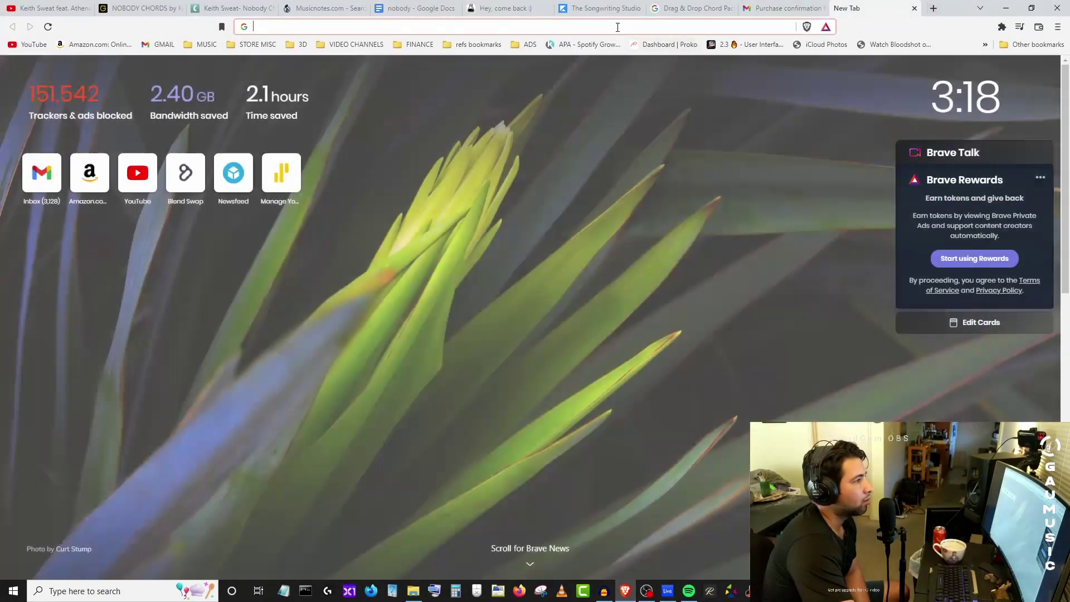
click(617, 27)
text(soyuz silver bomber)
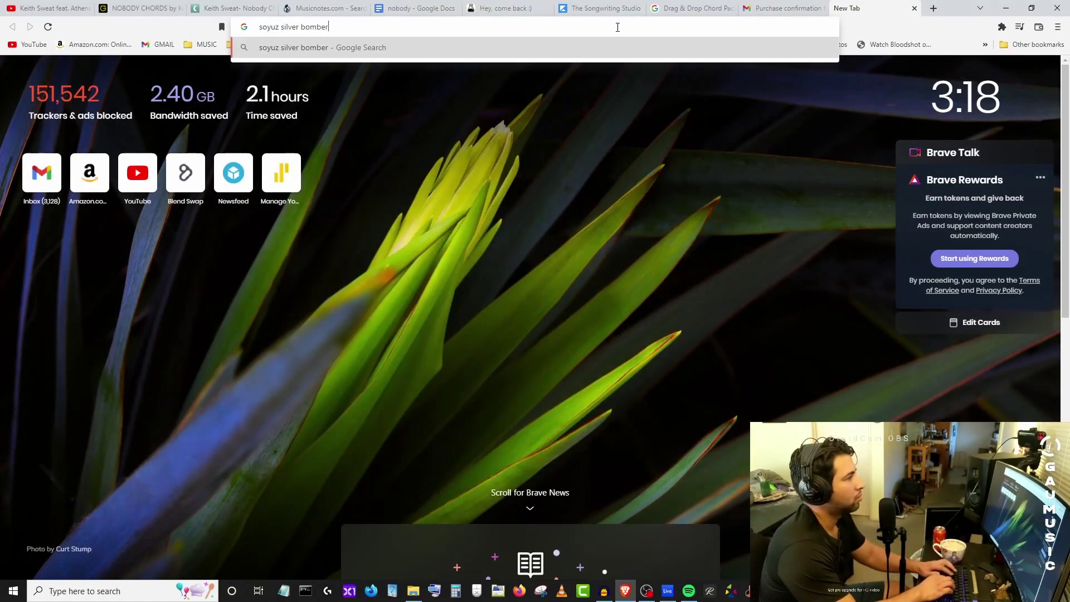
key(Return)
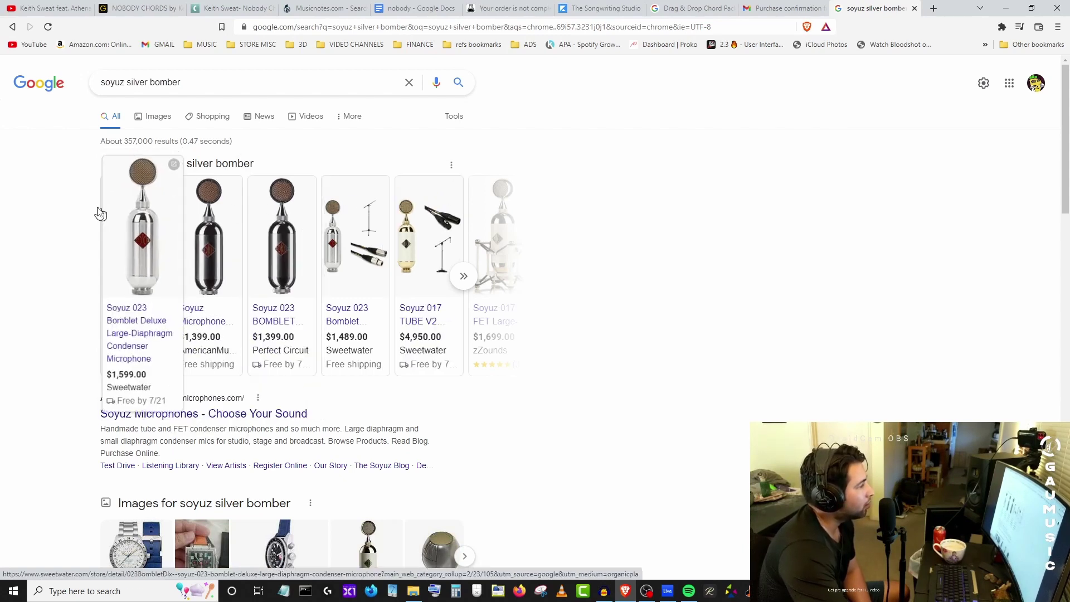
click(1010, 10)
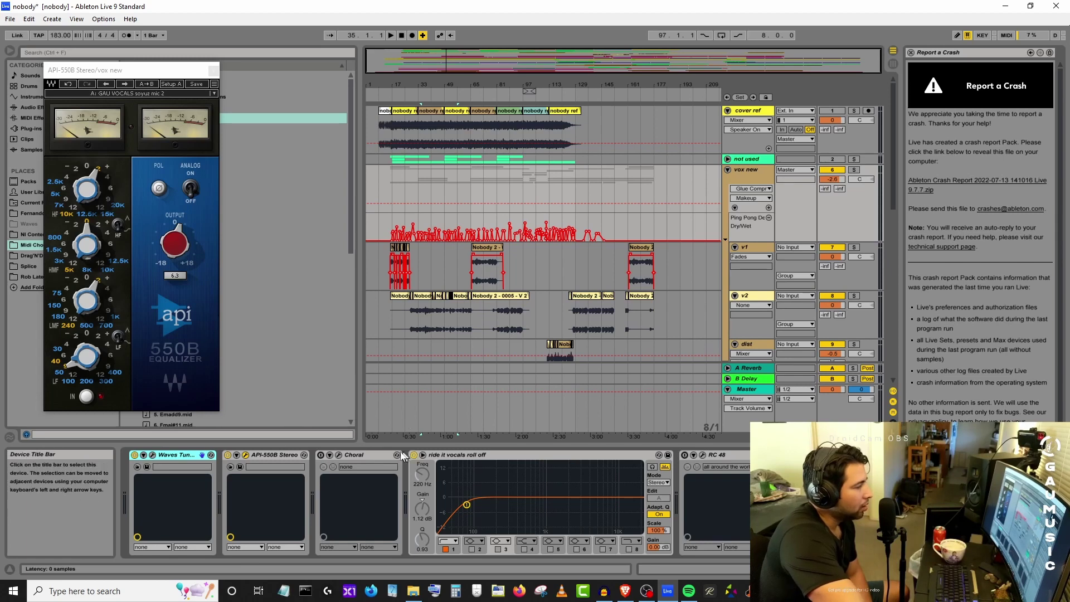
Select the "ride it vocals roll off" EQ in the vox new chain and close the API-550B window.
click(500, 454)
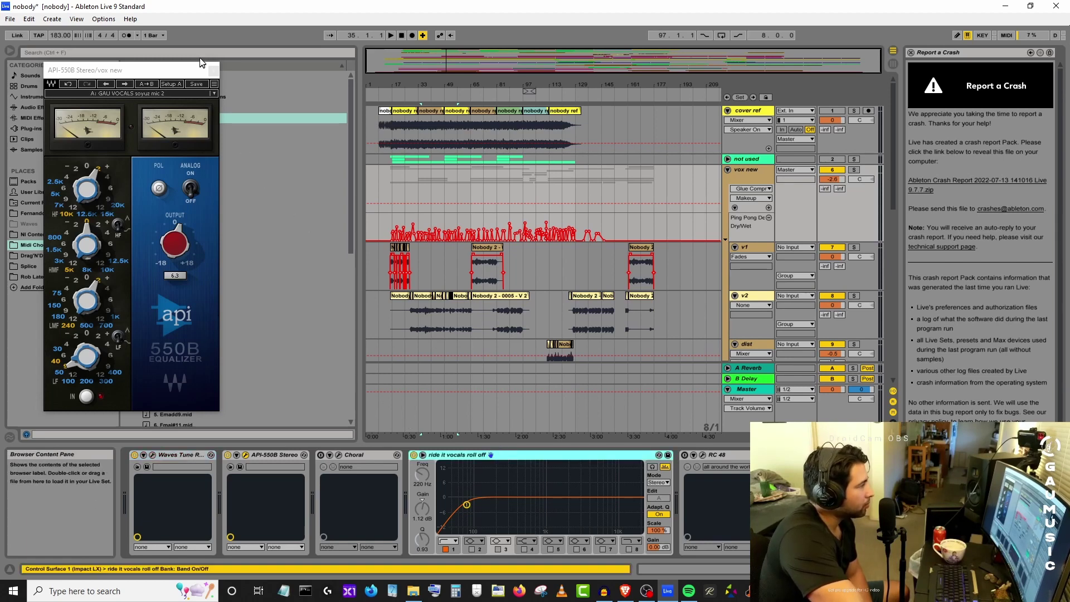
click(213, 69)
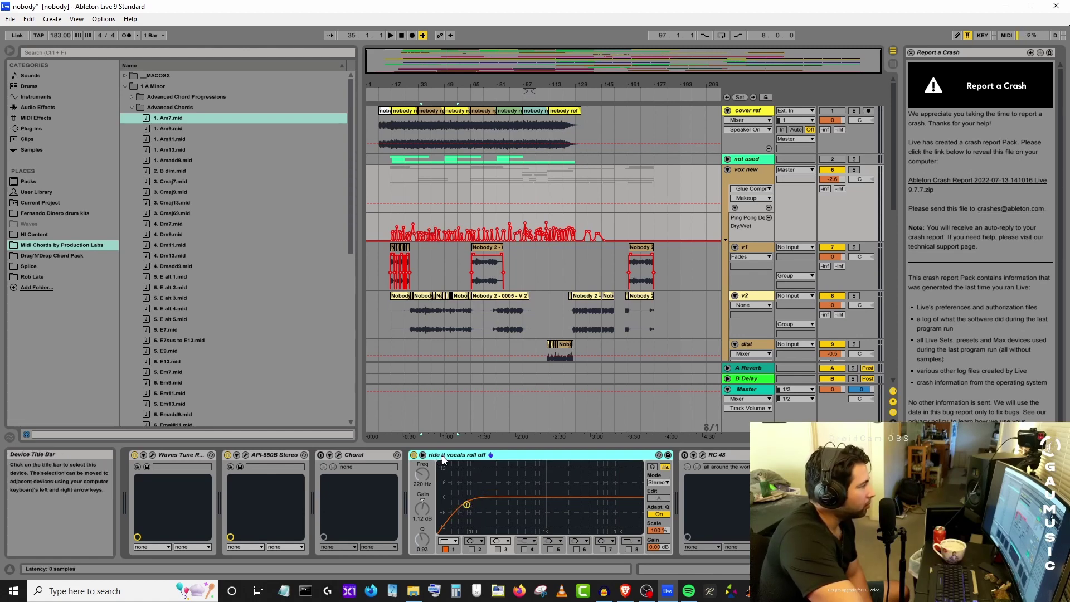
click(32, 129)
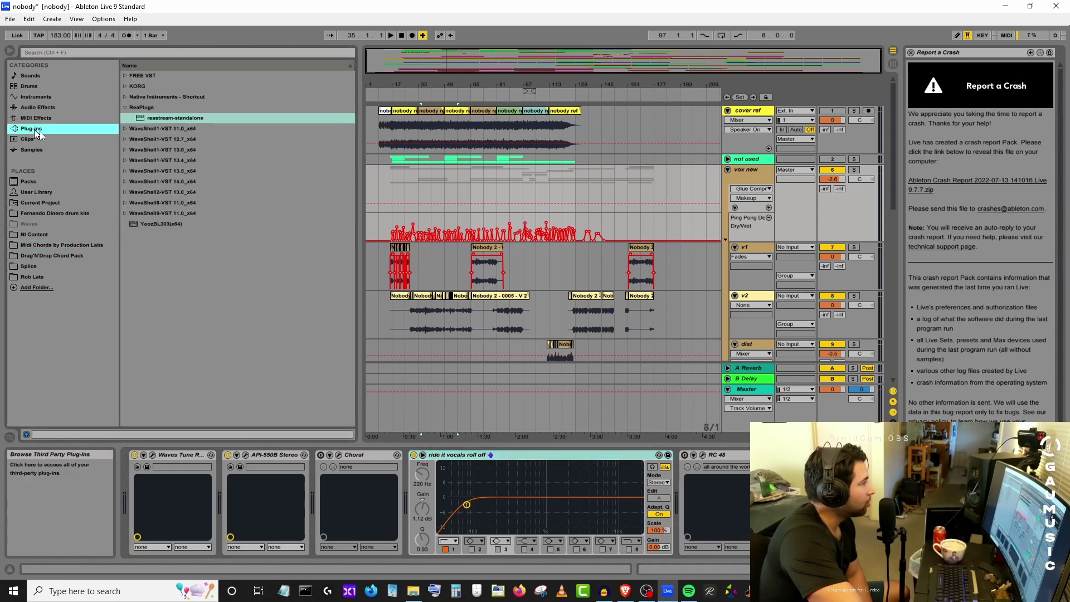
click(647, 591)
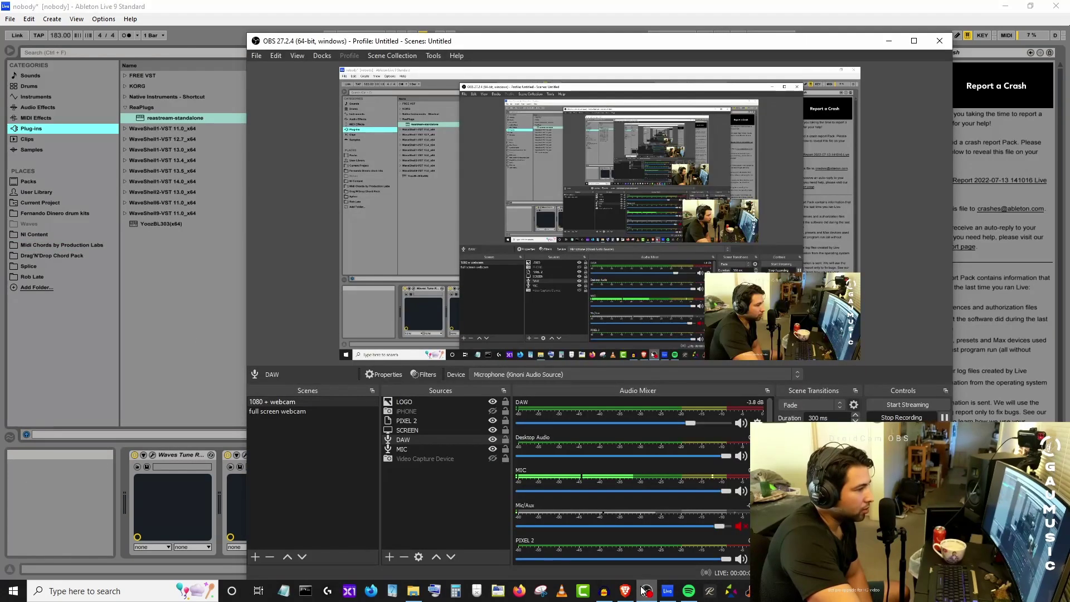
click(889, 41)
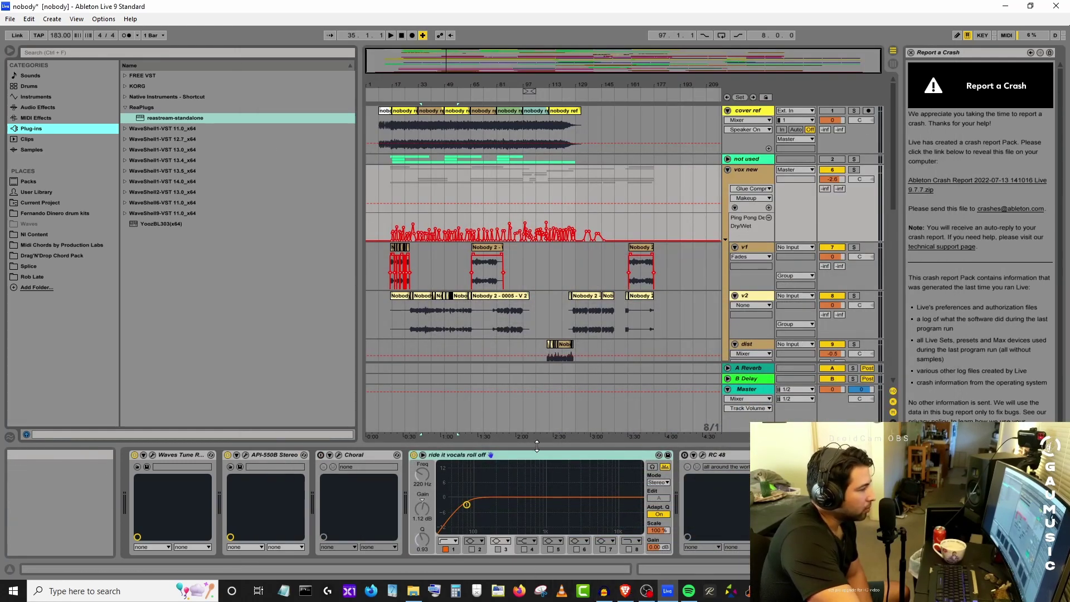
Show the EQ Eight presets among the audio effects, including those in its Others folder.
click(37, 107)
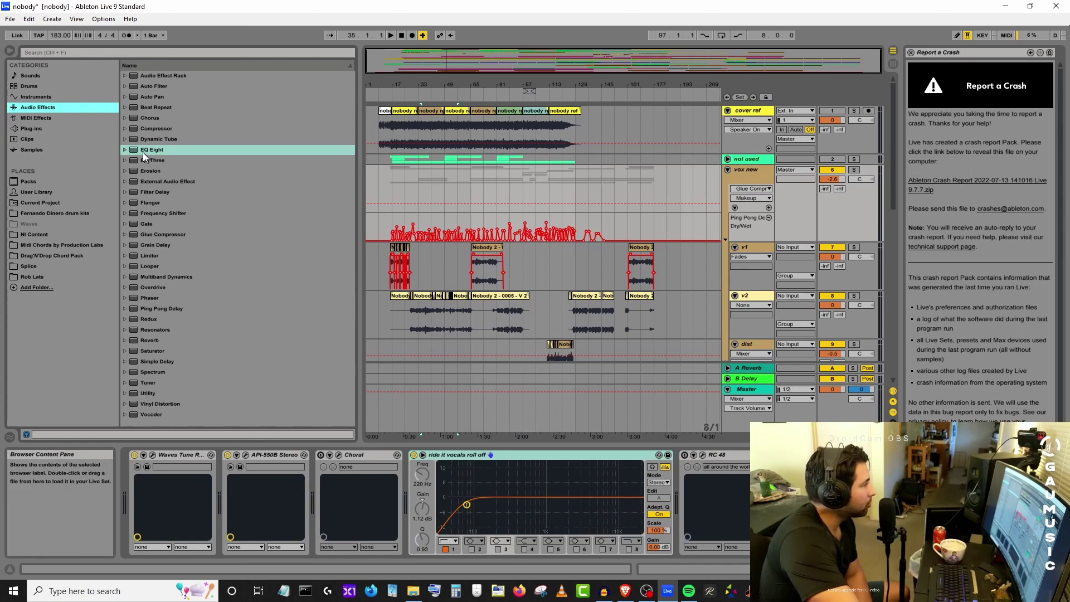
click(125, 149)
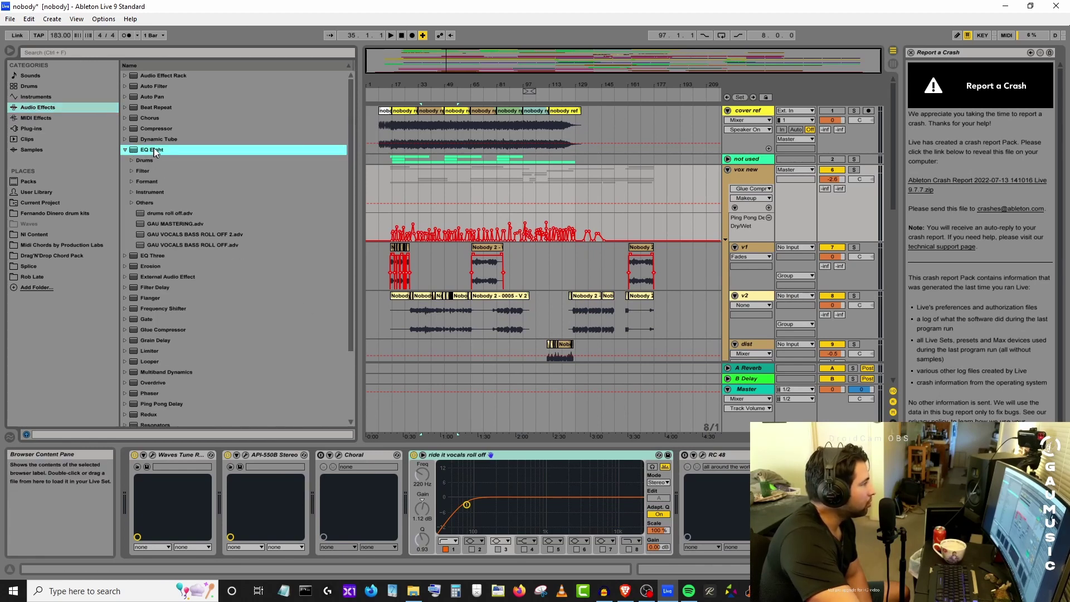
click(131, 202)
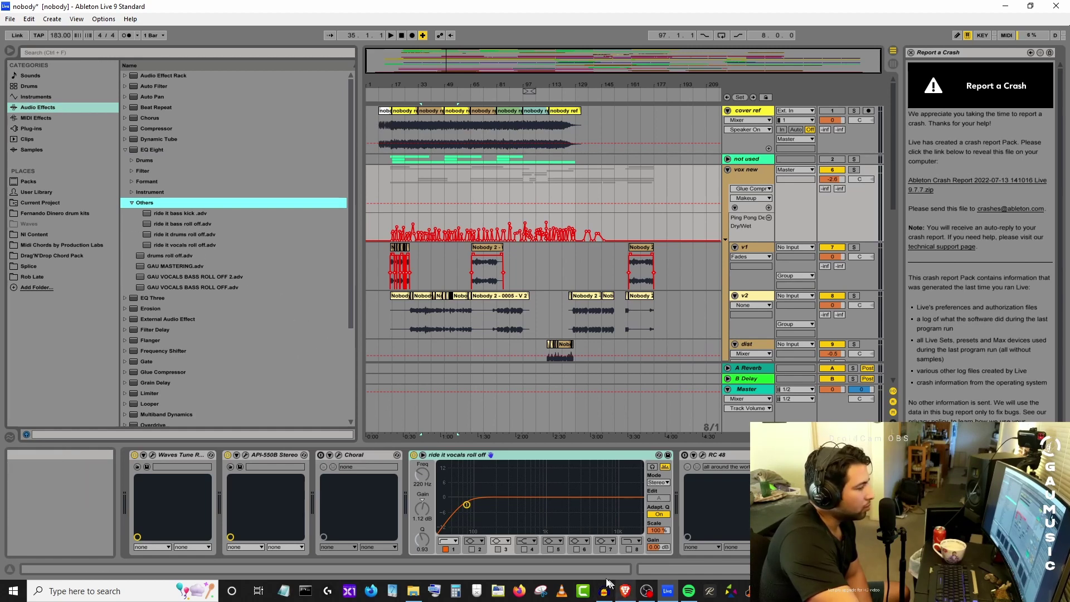
Switch to Spotify, look through the songs in the Artist Picks playlist, and return to Ableton Live.
click(689, 592)
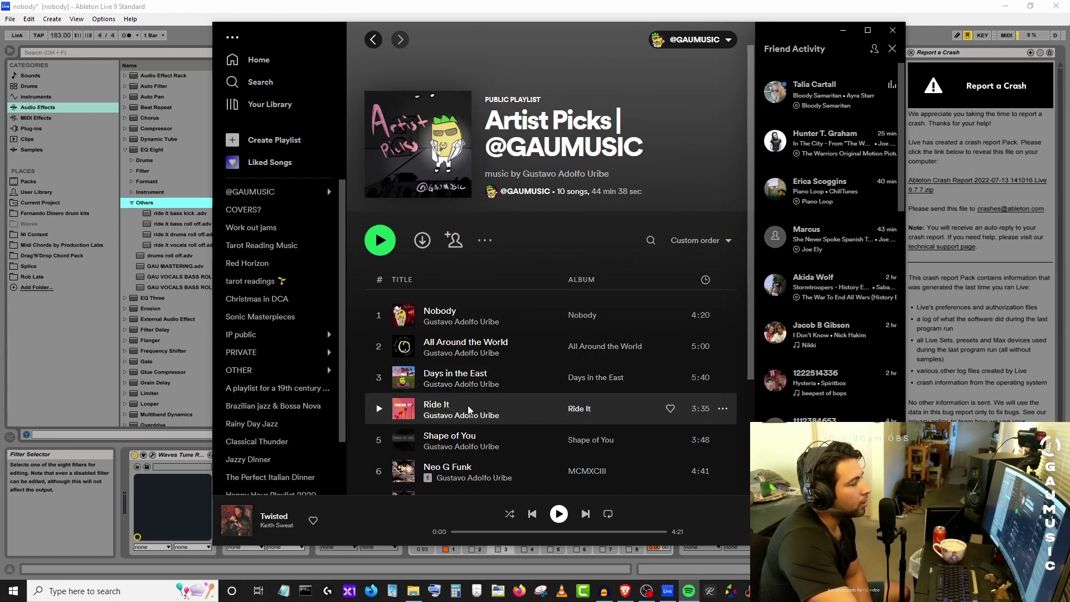
scroll(456, 408, down, 3)
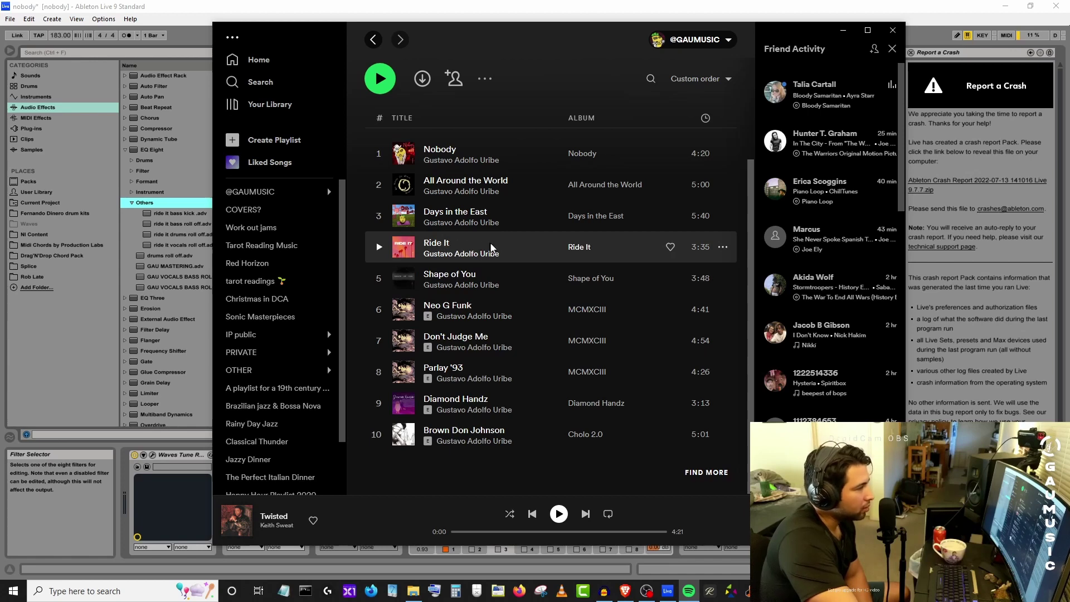
scroll(446, 262, up, 3)
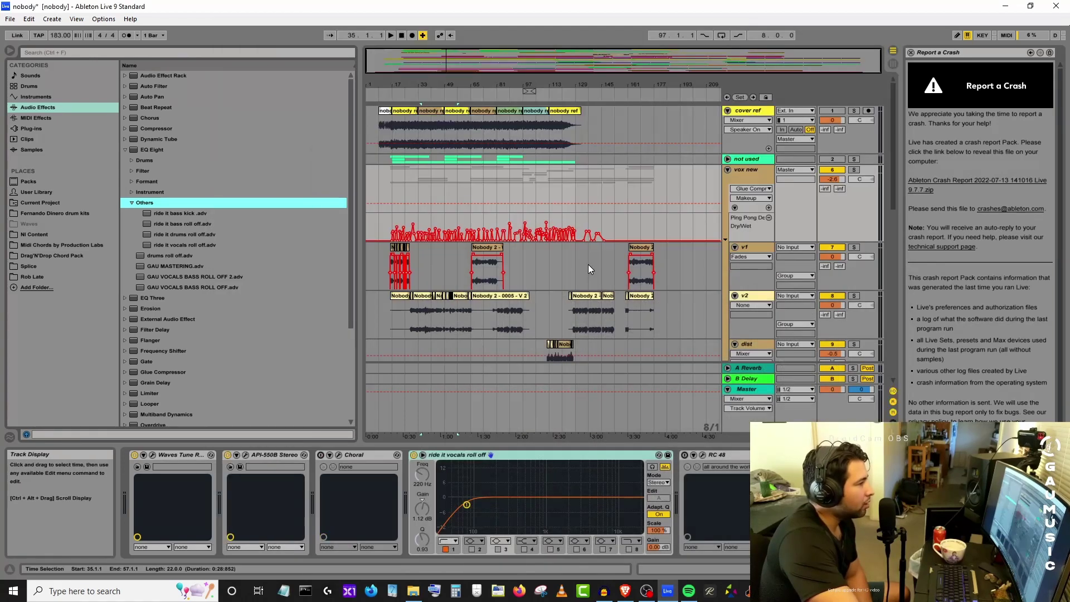
click(844, 30)
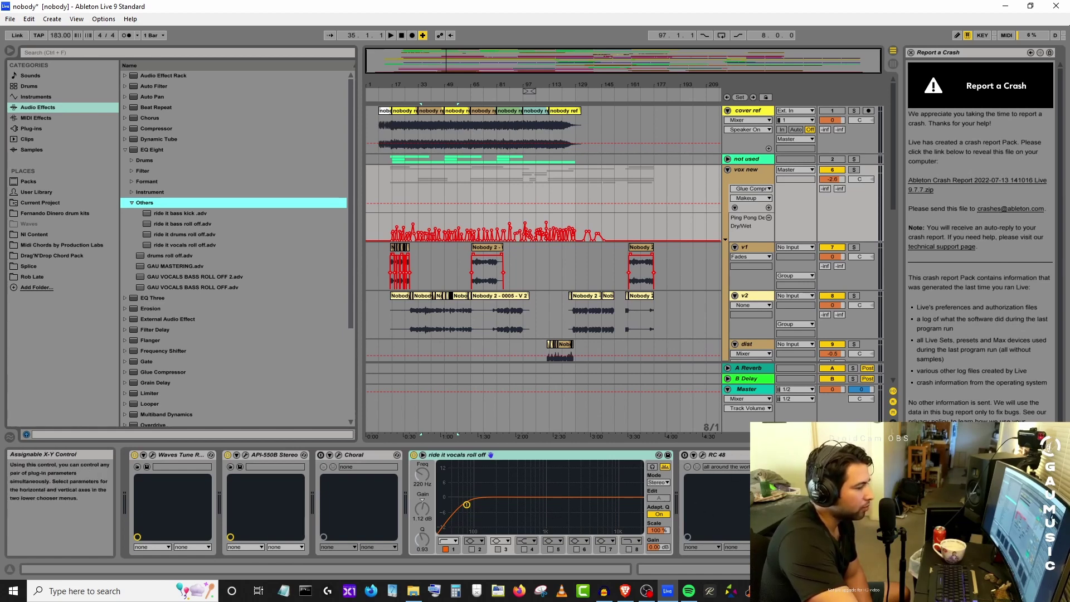
View the devices following the EQ in the vox new chain: RC 48, J37 Stereo, Glue Compressor and Reverb.
scroll(435, 502, right, 10)
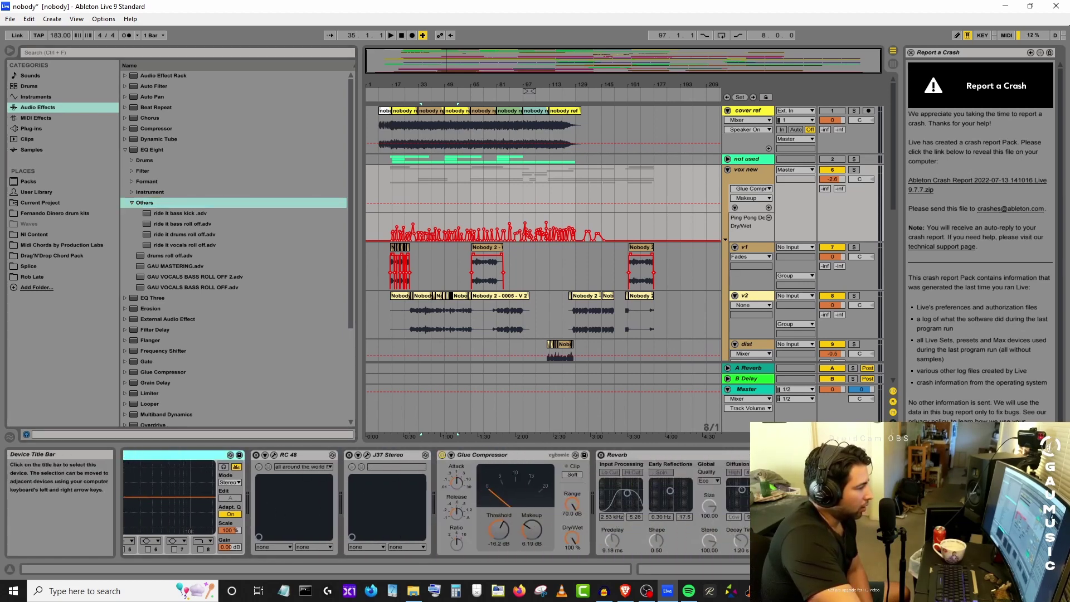
scroll(434, 502, right, 3)
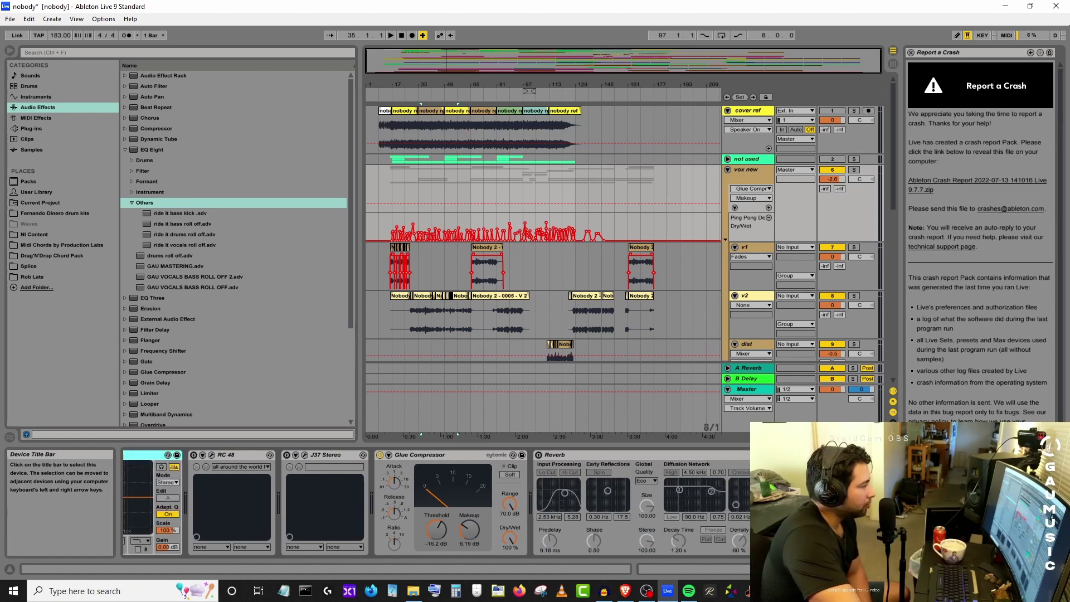
scroll(678, 544, left, 2)
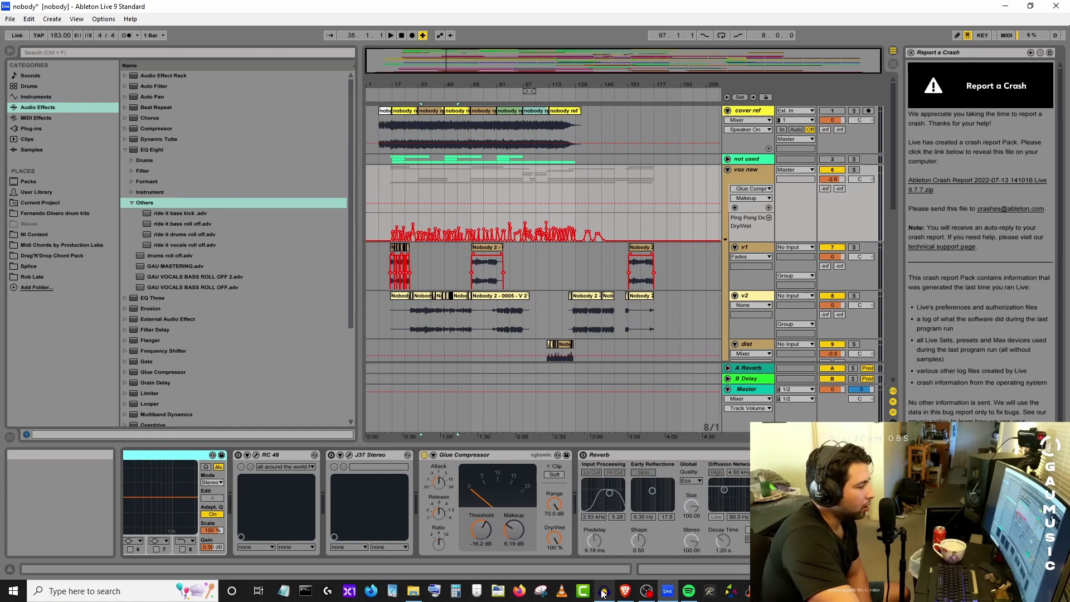
click(646, 591)
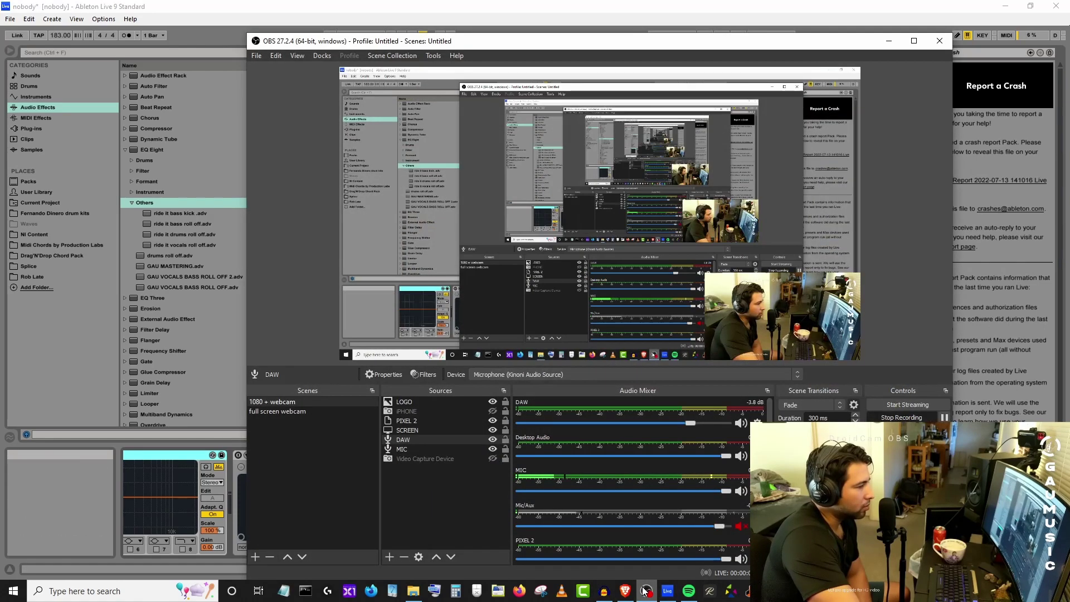
click(646, 591)
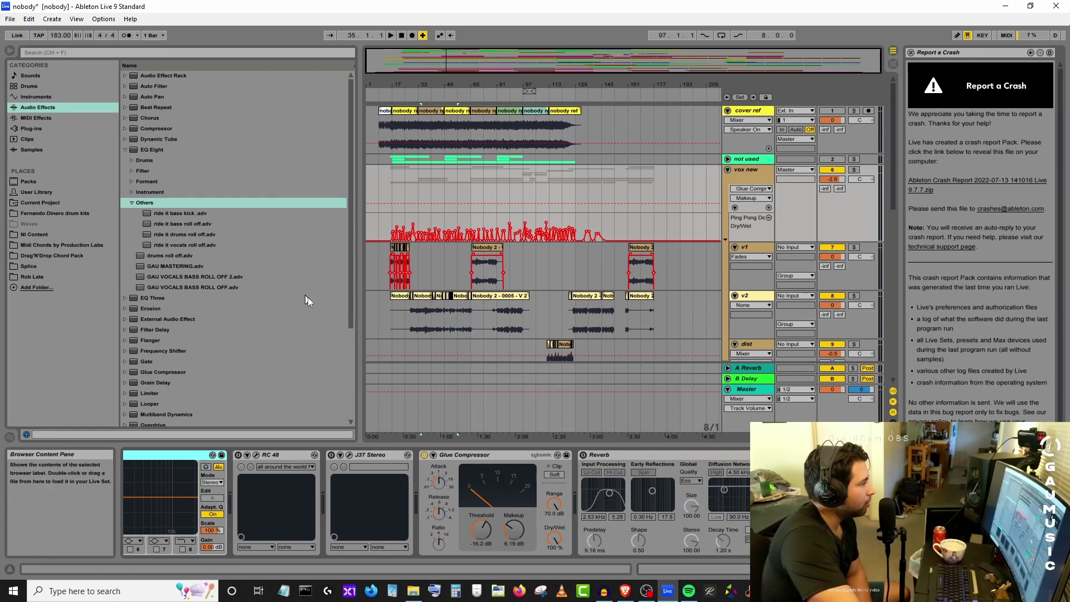
Collapse the EQ Eight presets and locate Glue Compressor among the built-in audio effects.
scroll(122, 158, down, 2)
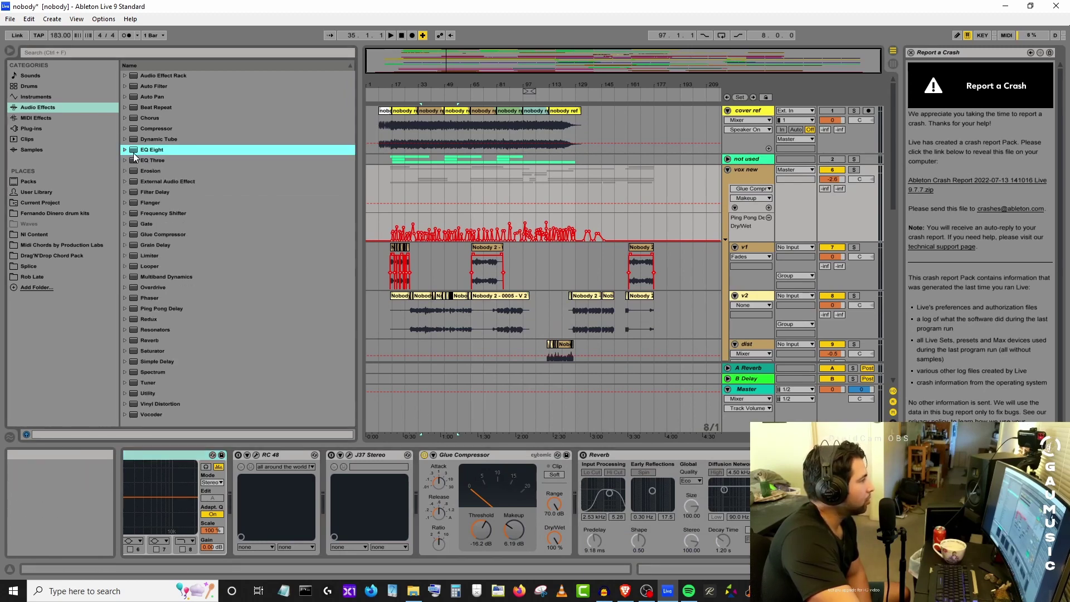
click(34, 129)
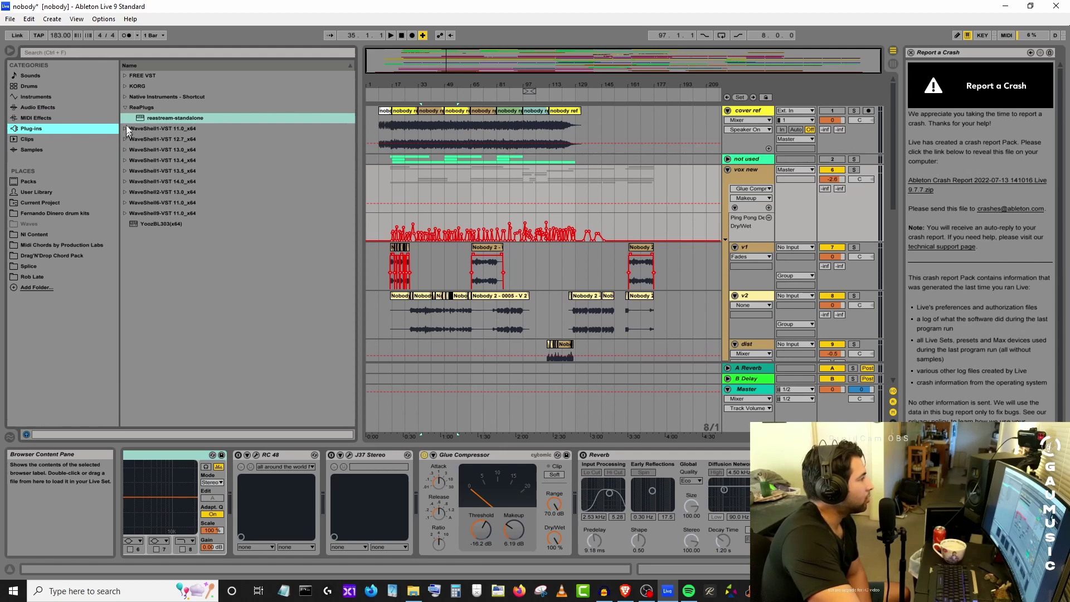
click(125, 108)
click(42, 108)
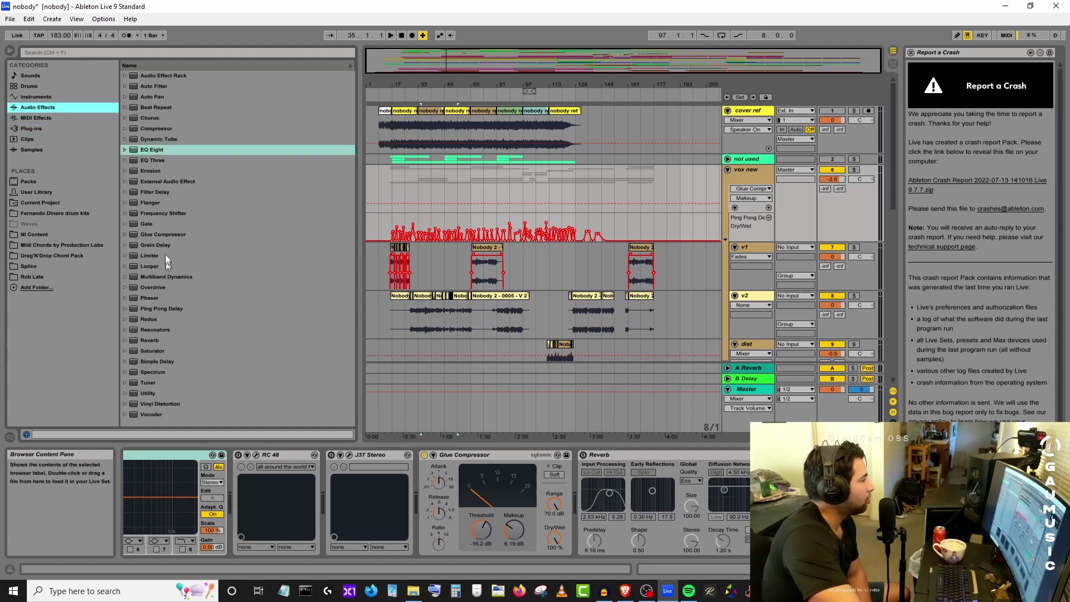
click(164, 235)
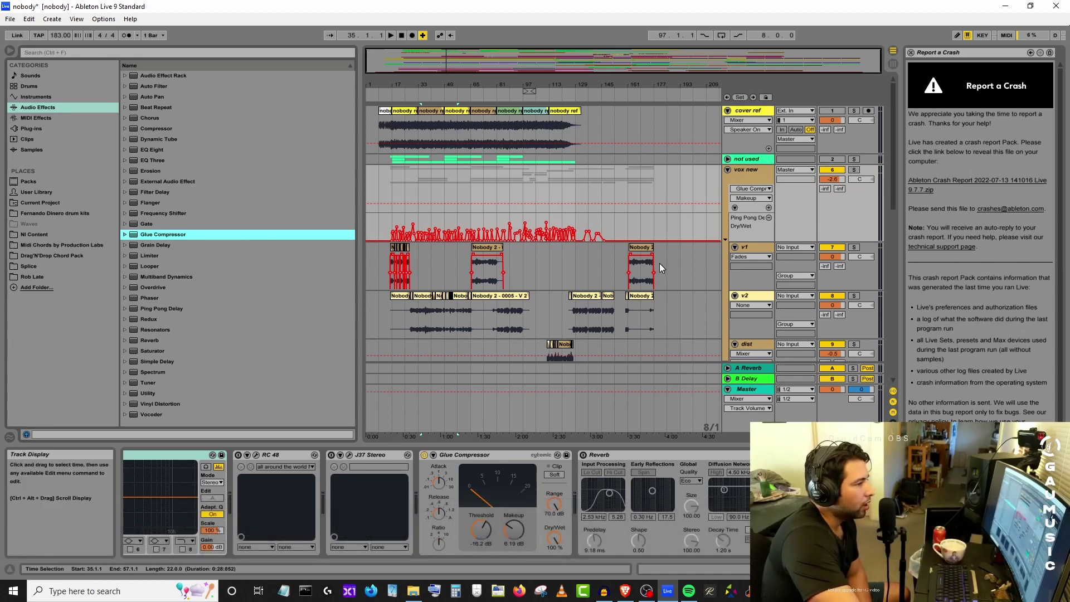
Split the Nobody 2 - 0004 clip on the v1 track at 68.4.1 and at 69.1.1.
scroll(695, 262, down, 1)
drag(530, 63, 527, 198)
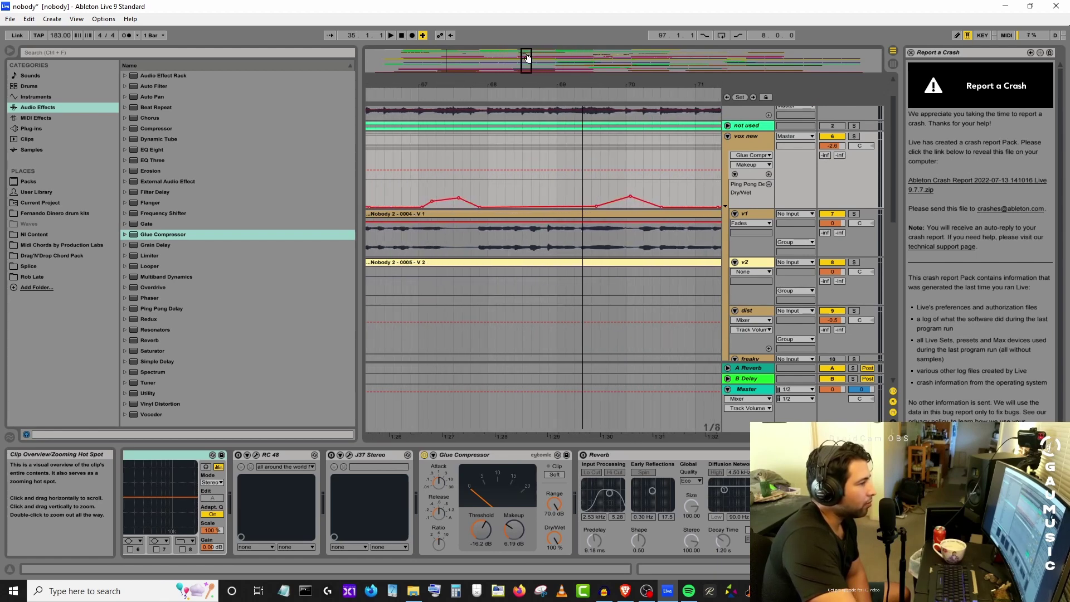
drag(564, 232, 544, 237)
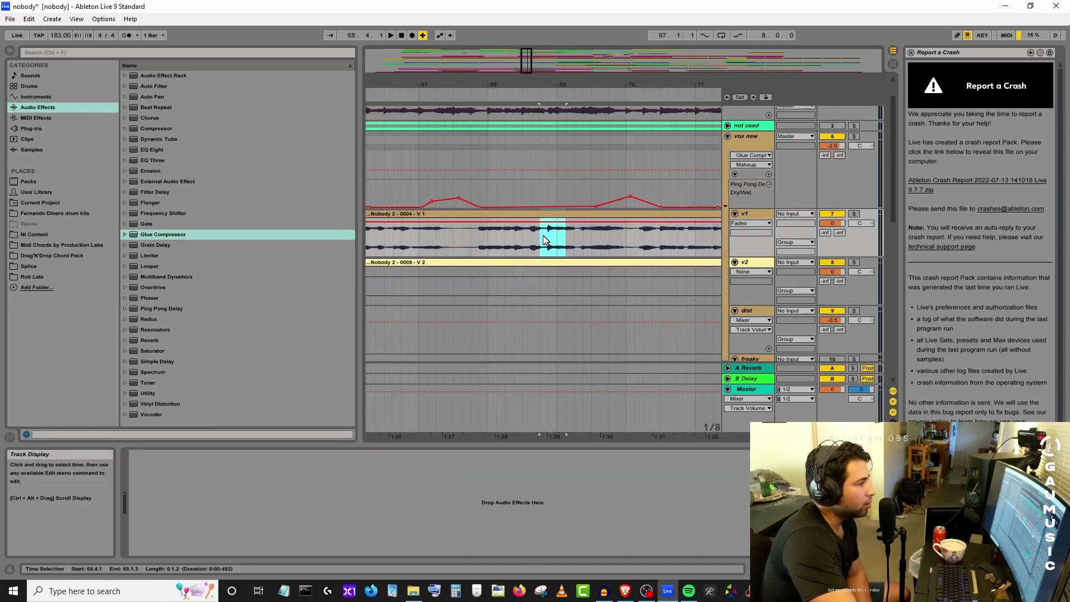
click(548, 236)
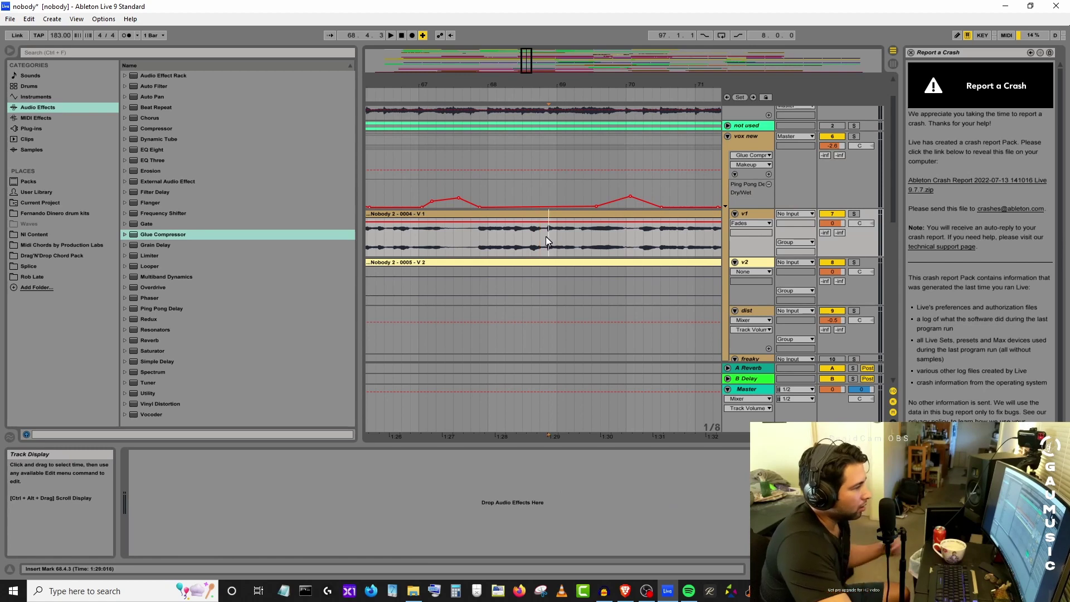
click(541, 236)
key(ctrl+e)
click(555, 238)
key(ctrl+e)
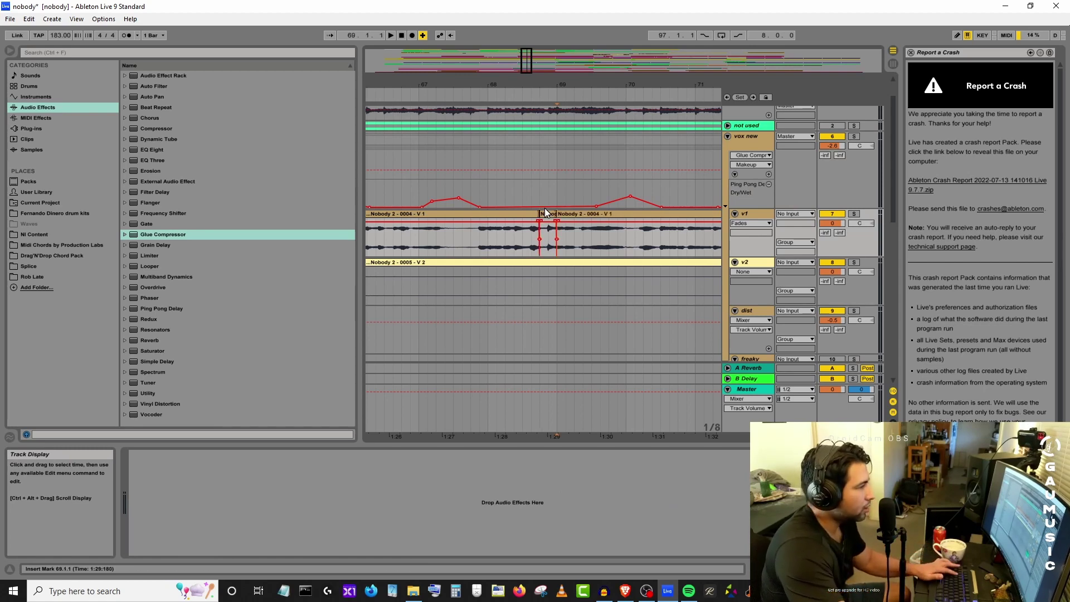
Show the sample settings of the short clip between the two splits on v1 and review its place in the arrangement.
click(545, 214)
key(shift+Tab)
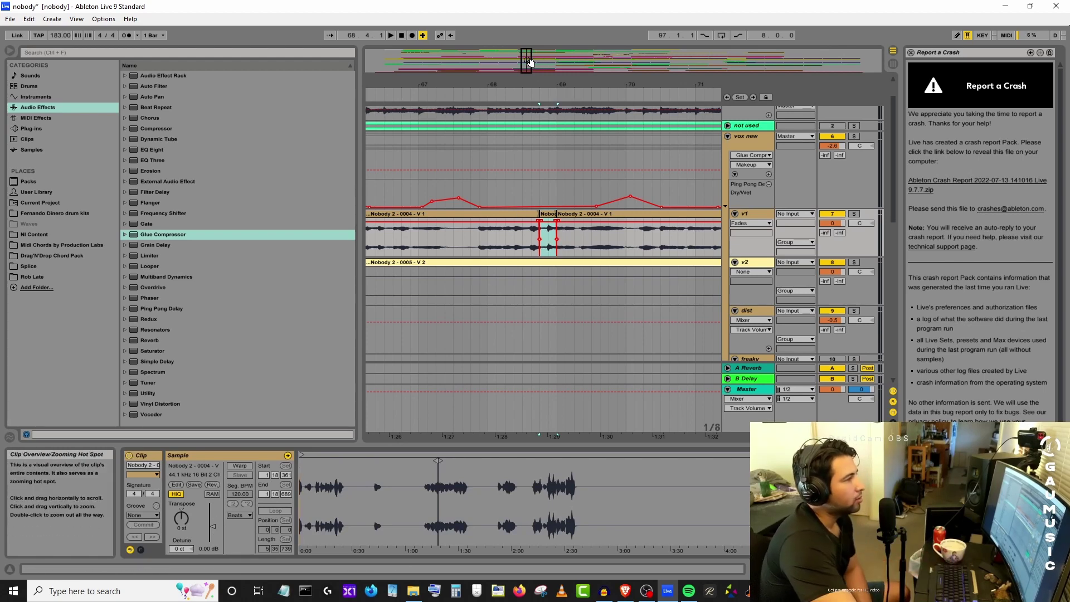
drag(544, 63, 575, 92)
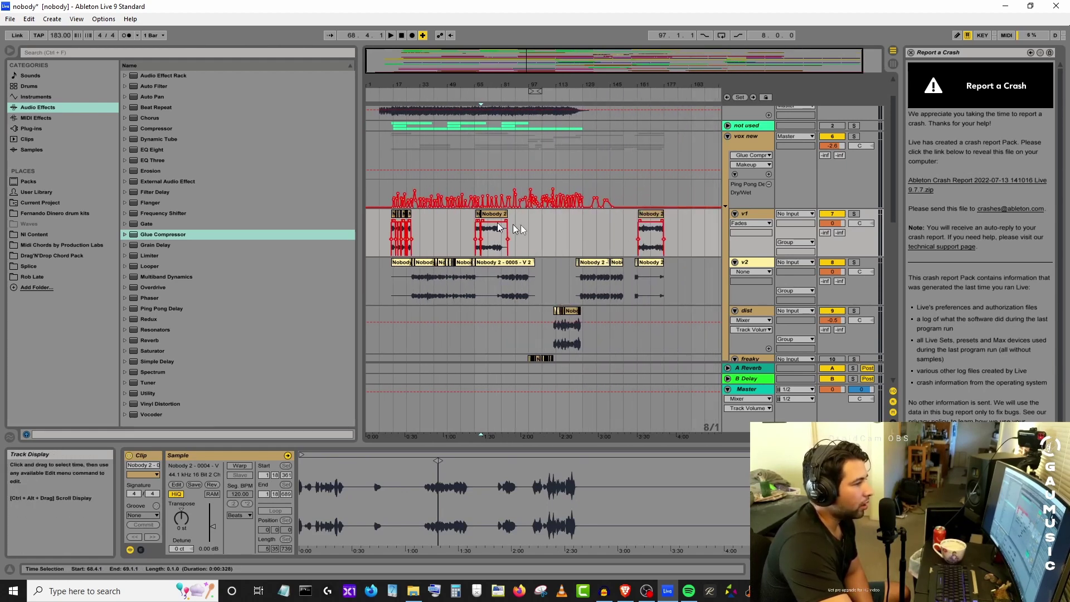
drag(554, 60, 530, 60)
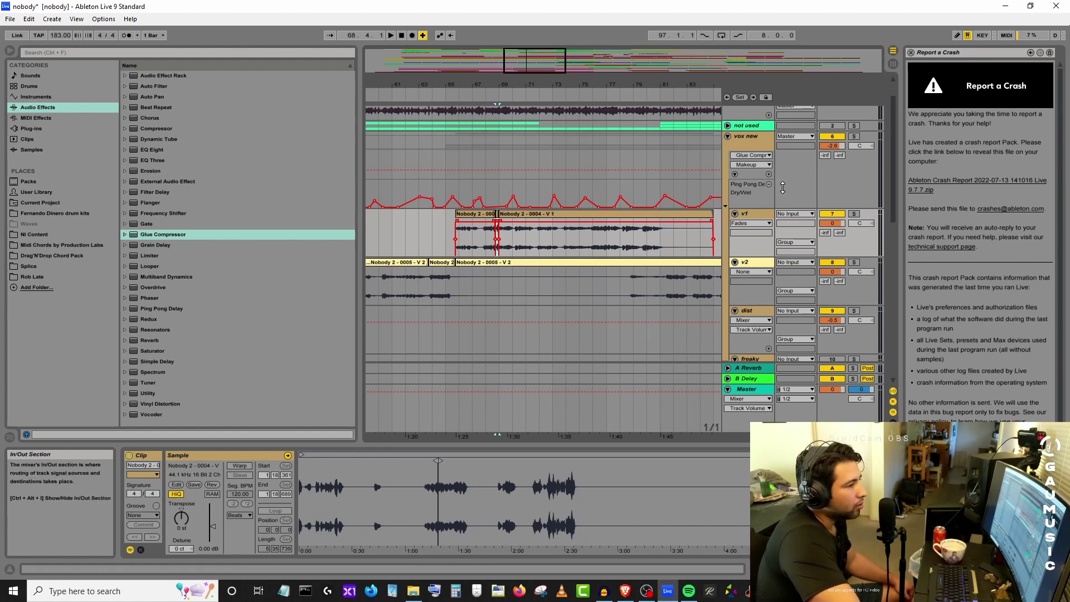
Show the device chain of the vox new group and switch to OBS to check the recording.
click(761, 142)
click(914, 569)
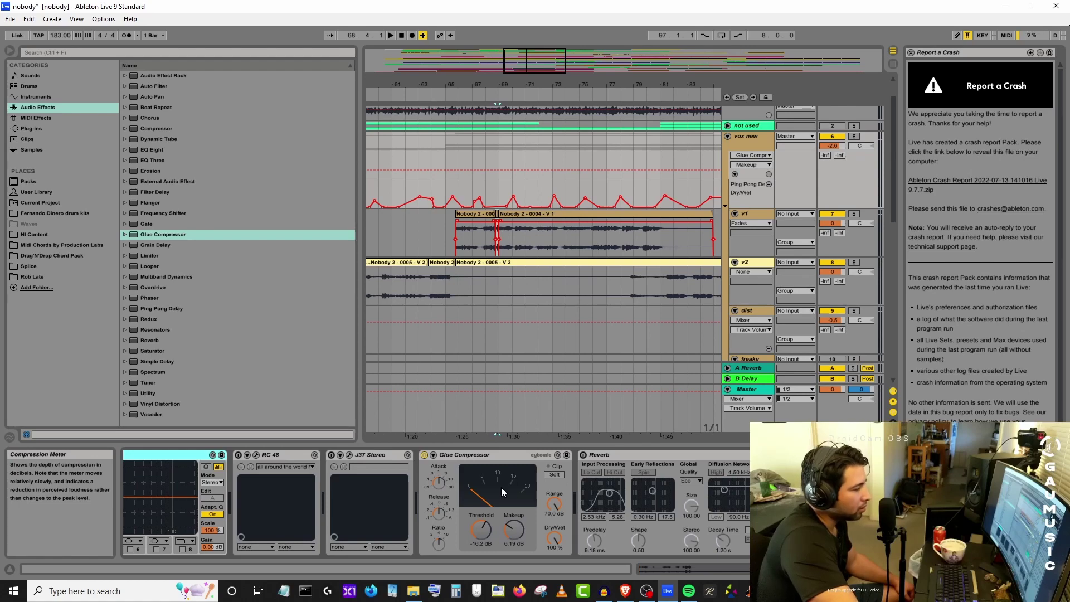
click(646, 590)
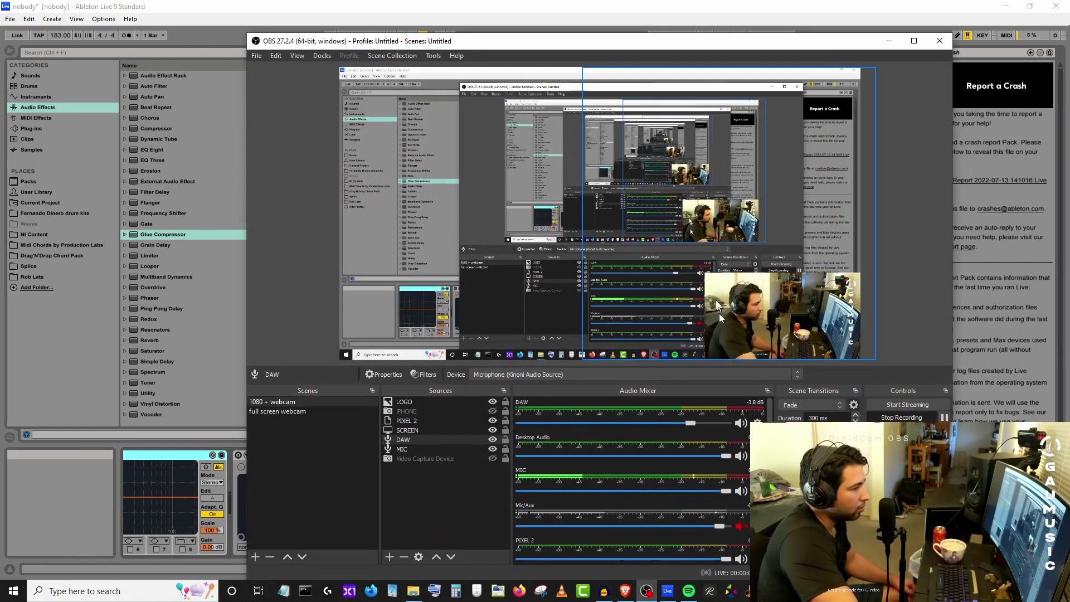
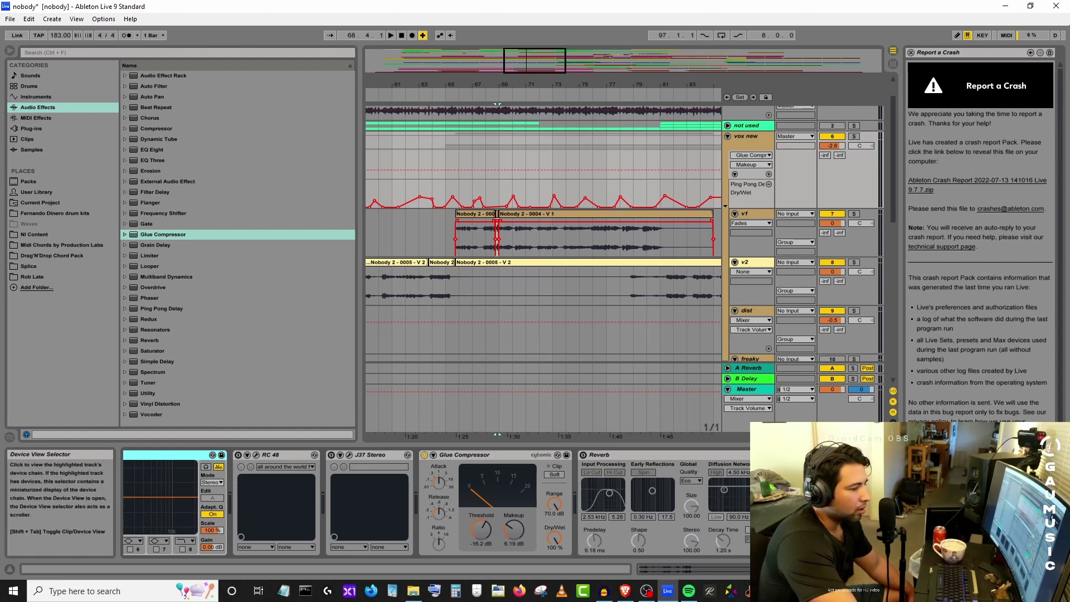
Return to Ableton Live, view the reverb devices in the vox new chain, and inspect Guitar Rig 5's nobody reverb preset.
drag(914, 569, 950, 570)
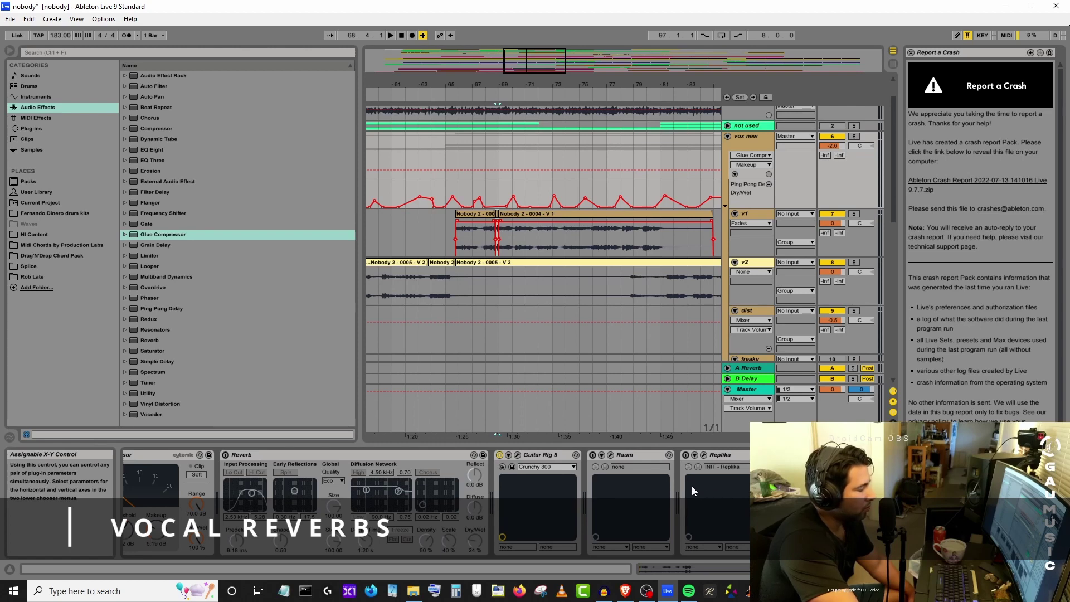
click(517, 456)
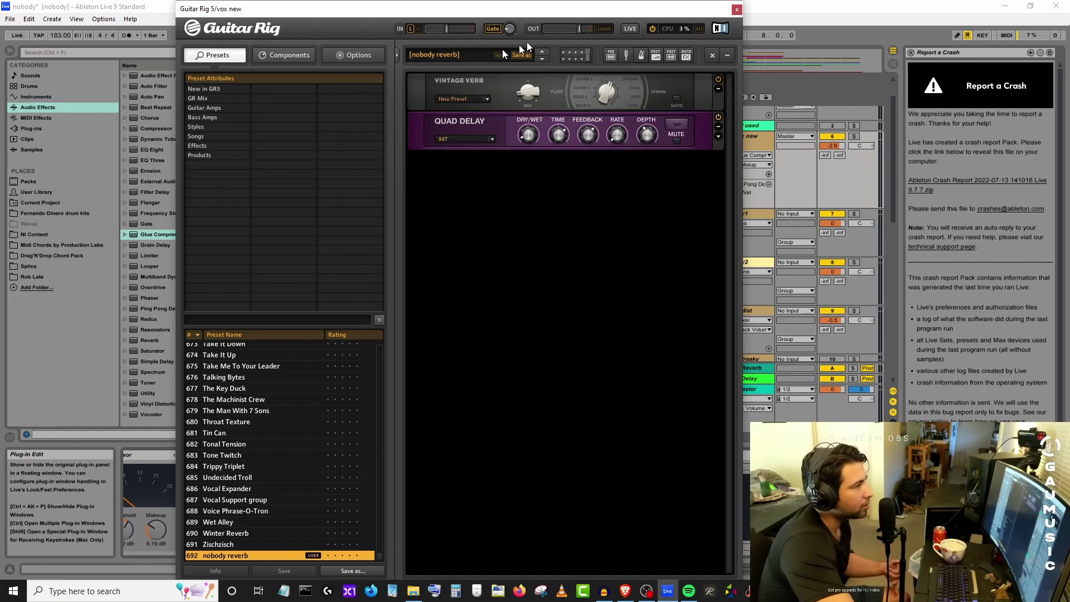
click(737, 9)
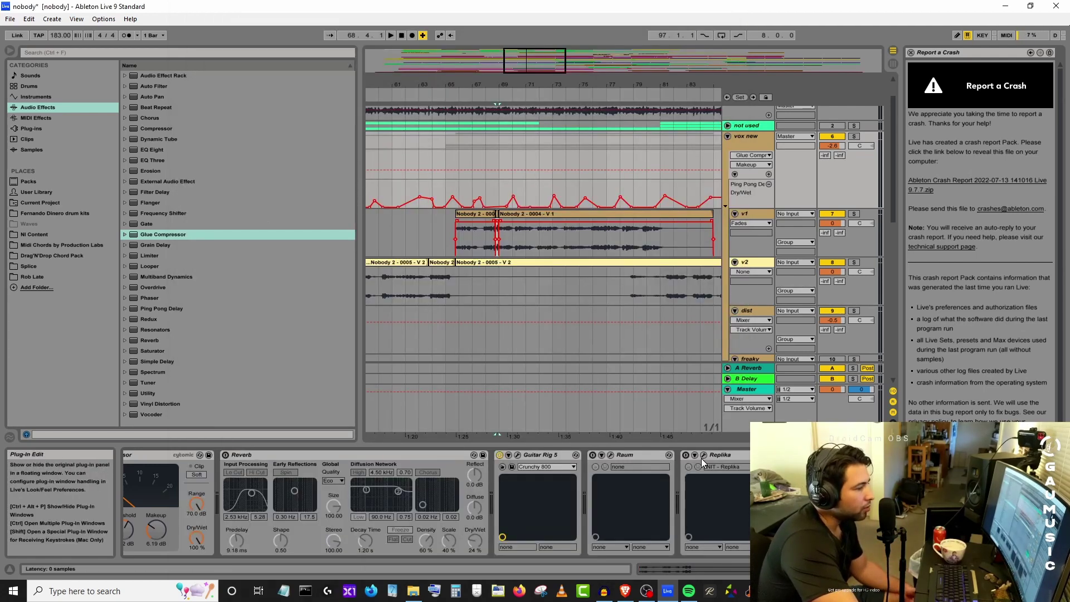
Add the RC 48 plug-in from the Native Instruments VSTPlugins 64 bit folder to the vox new chain, directly after Raum.
click(34, 129)
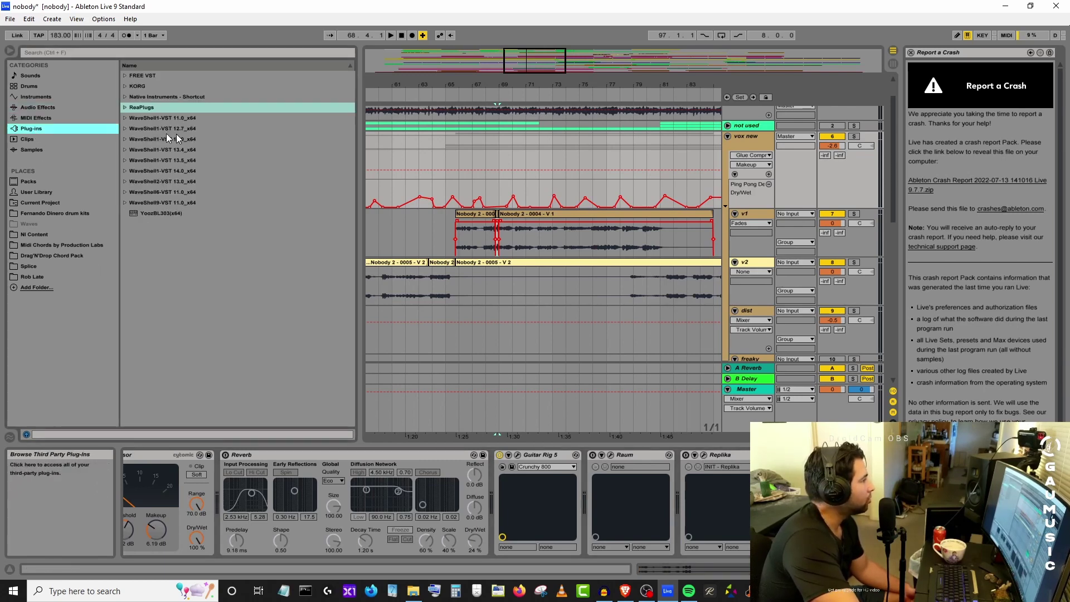
click(124, 139)
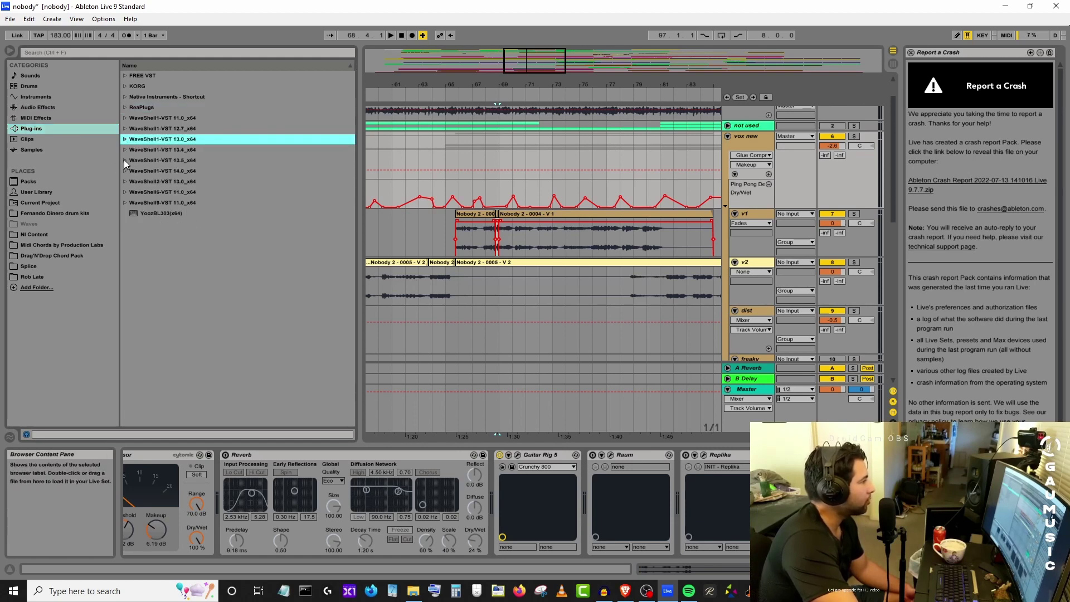
click(124, 160)
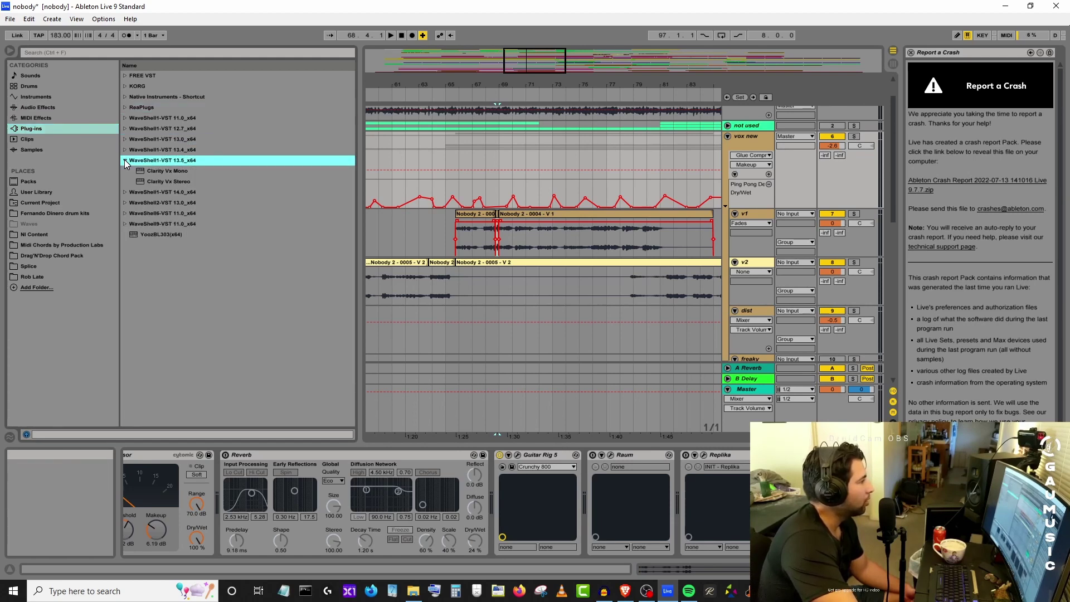
click(126, 98)
click(128, 108)
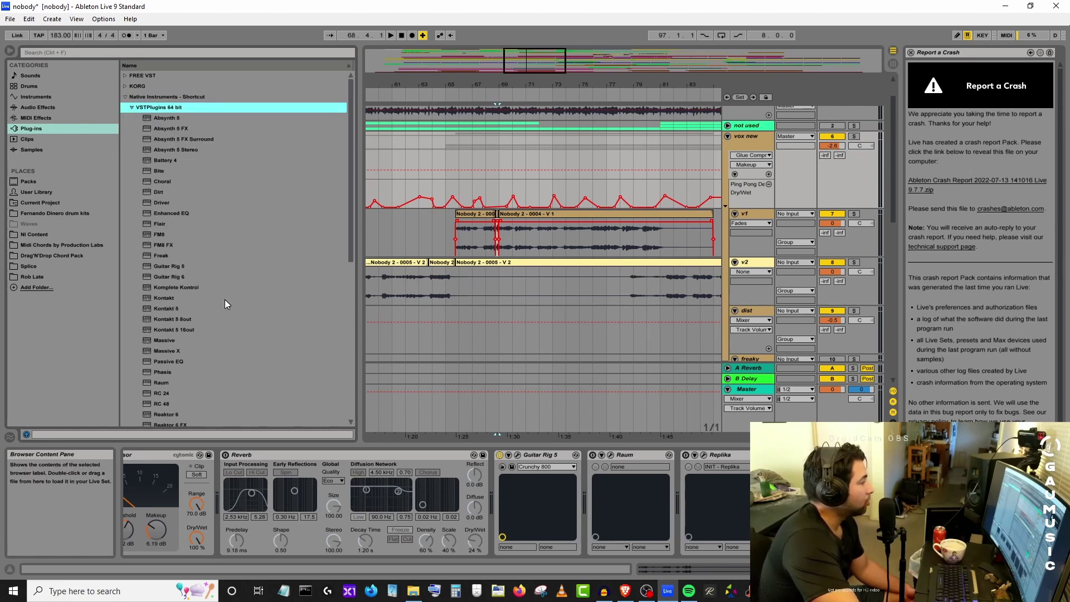
scroll(225, 304, down, 5)
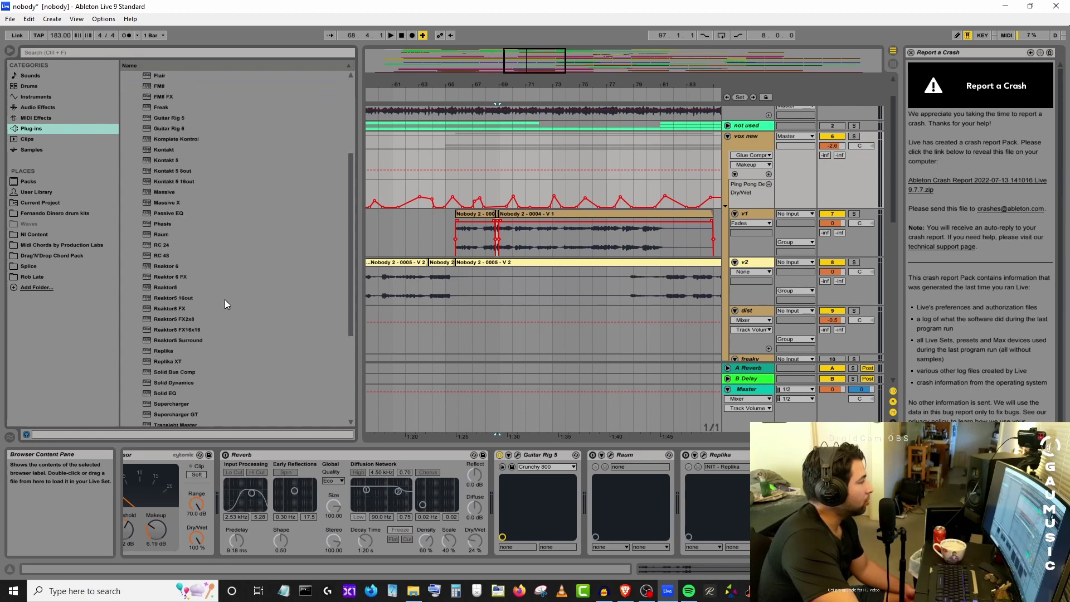
drag(161, 257, 687, 480)
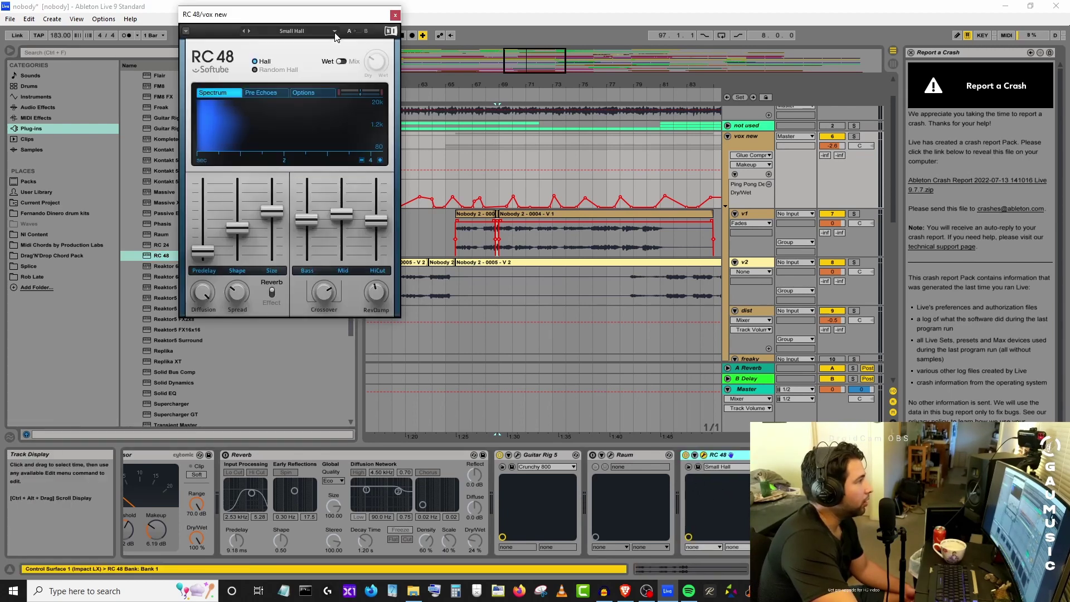
Browse the RC 48 preset categories and load the Male Vocal preset from Medium.
click(335, 32)
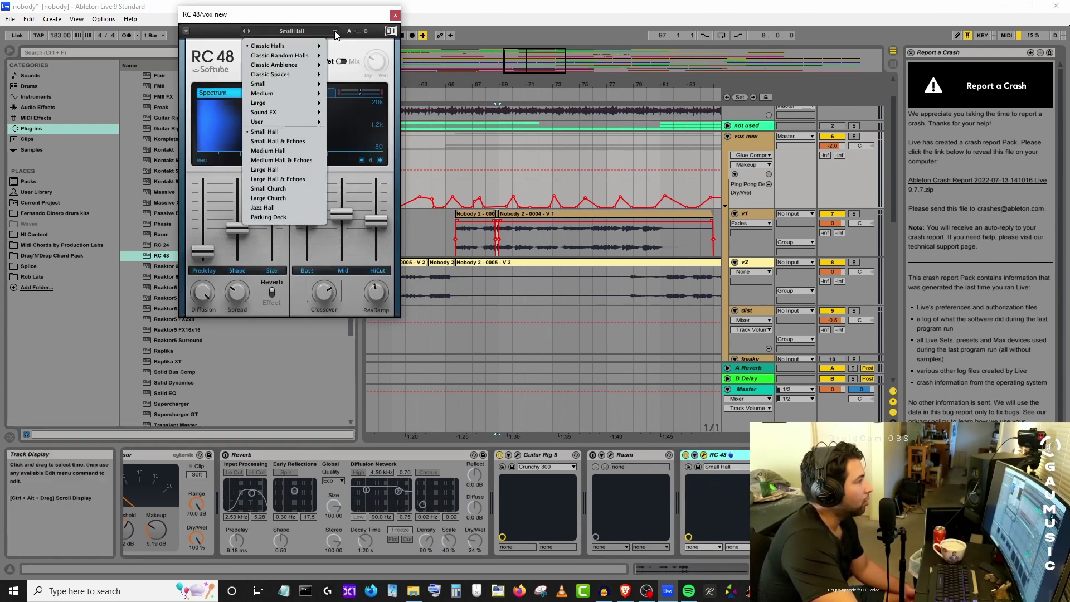
mouse_move(302, 124)
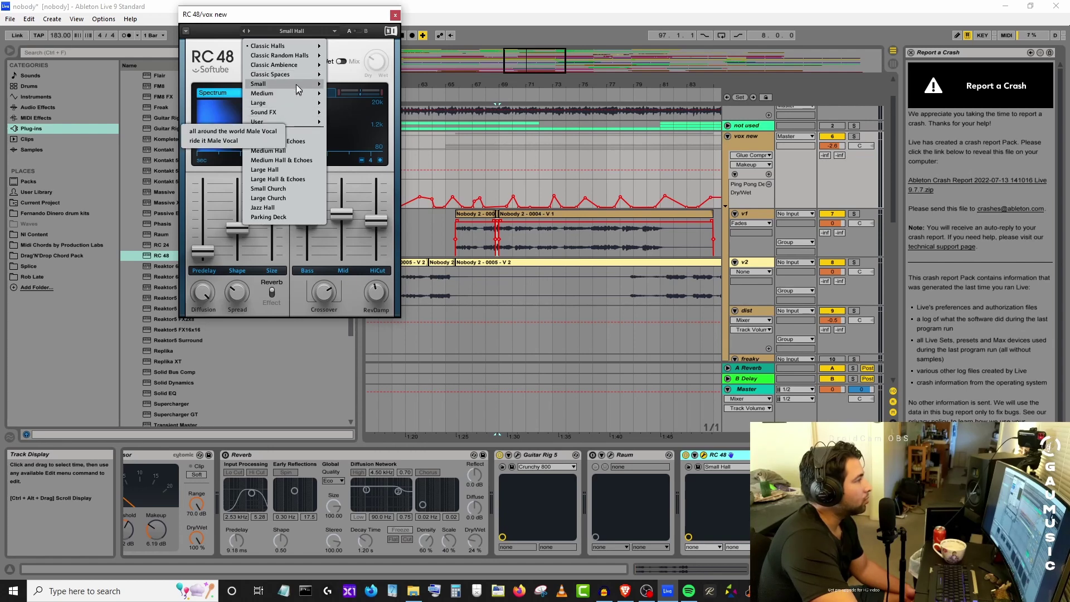
mouse_move(296, 93)
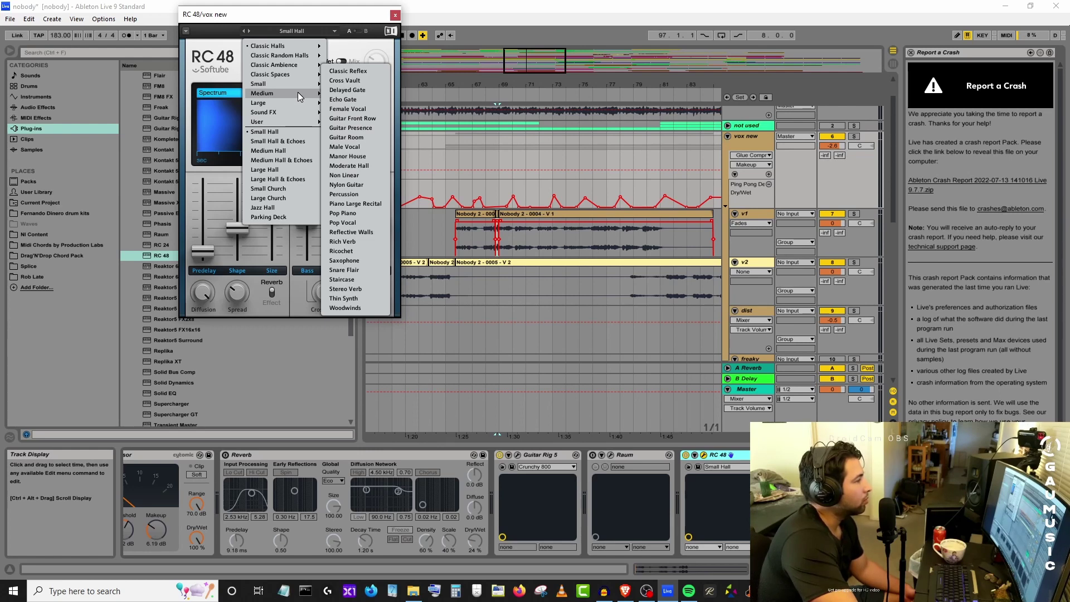
click(362, 148)
click(300, 34)
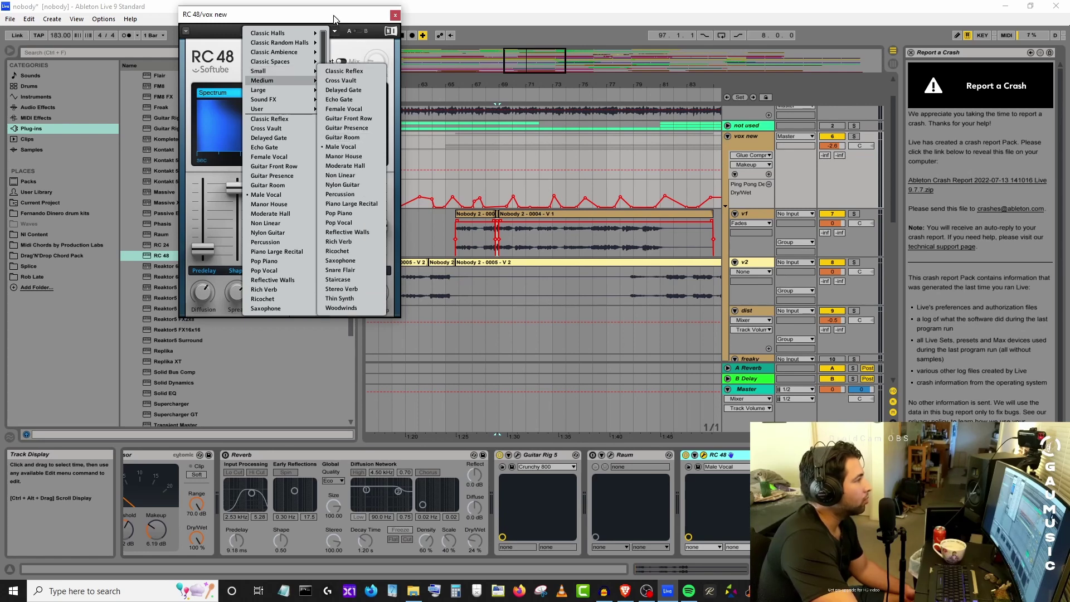
click(356, 49)
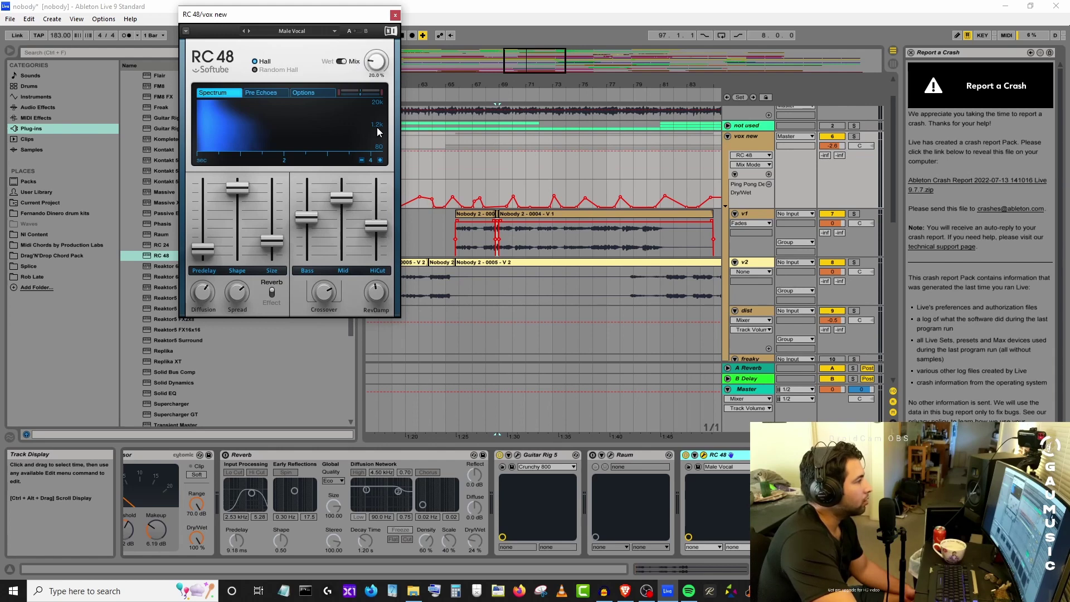
Try the RC 48 user presets ride it Male Vocal and all around the world Male Vocal.
click(335, 33)
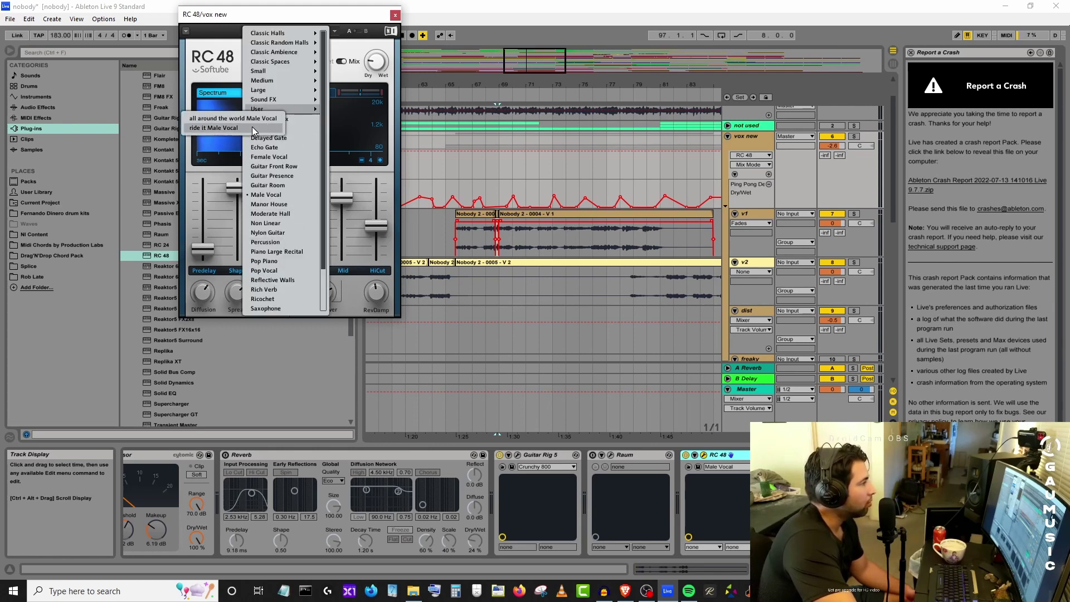
click(253, 128)
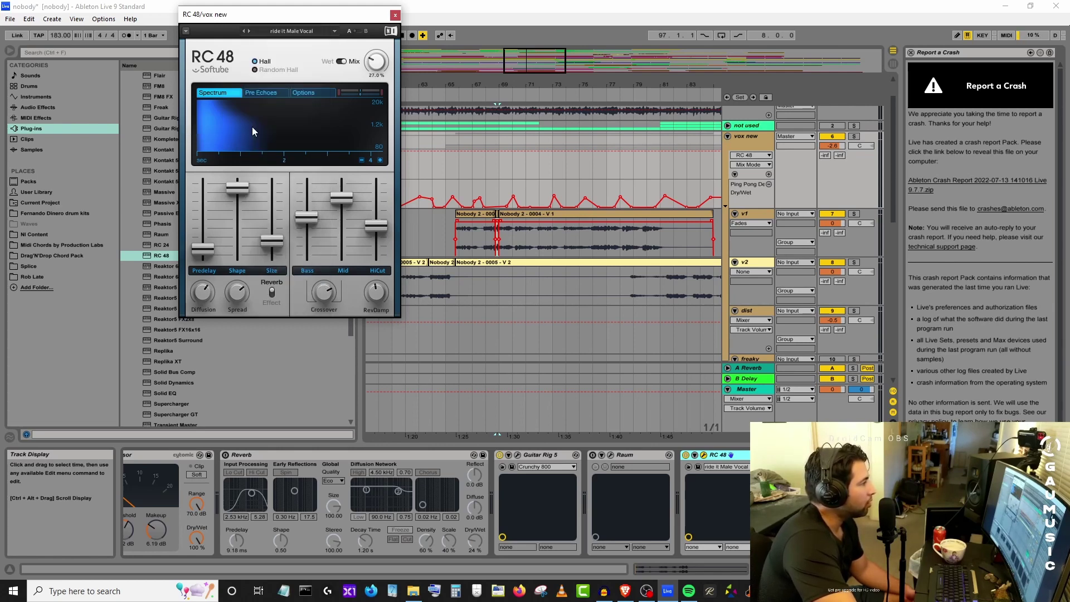
click(336, 32)
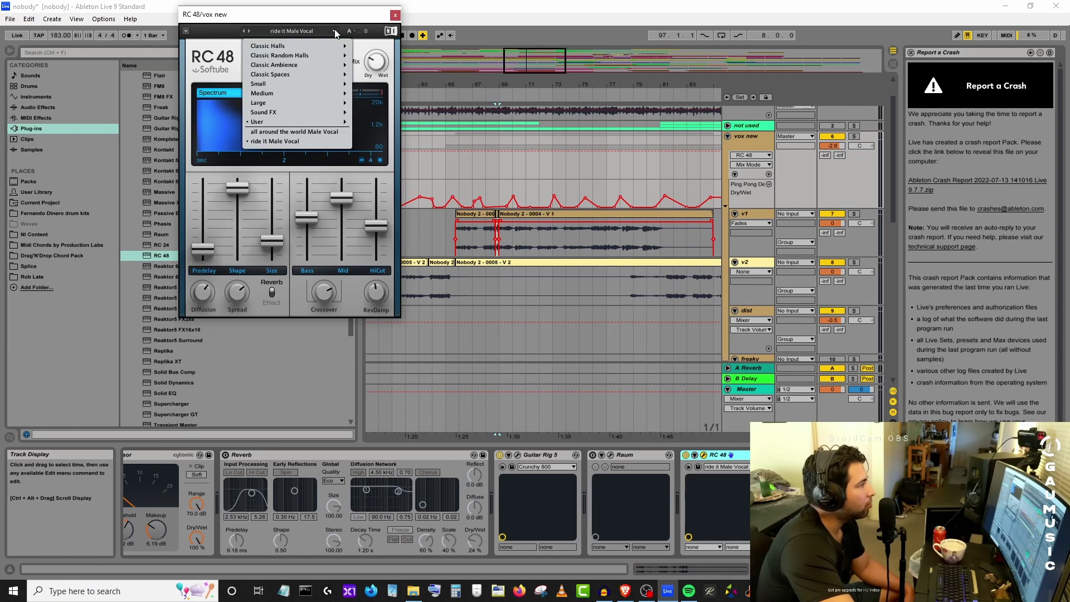
click(357, 52)
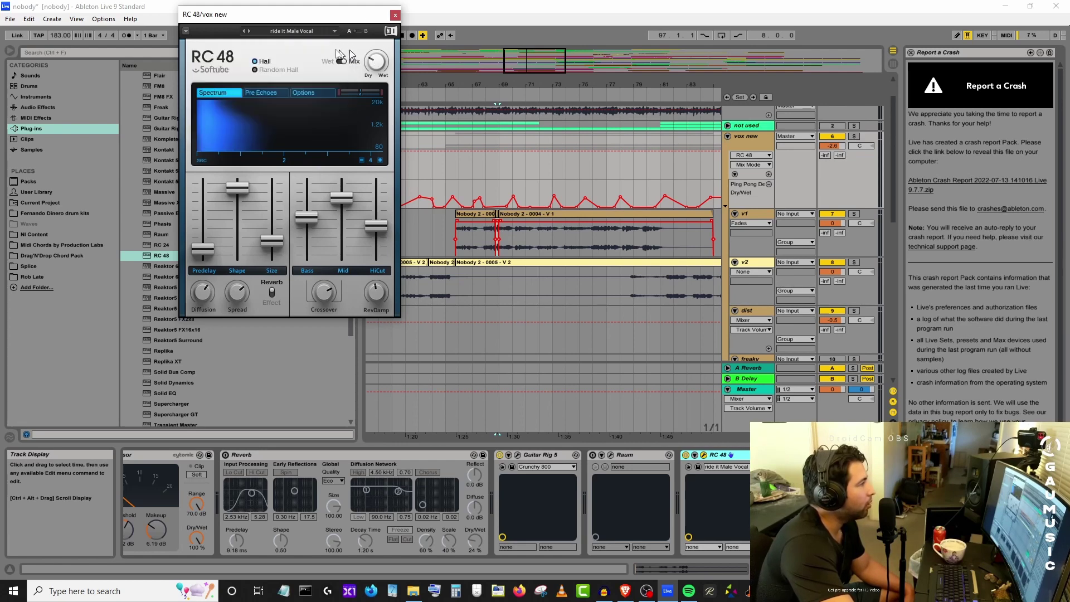
click(315, 33)
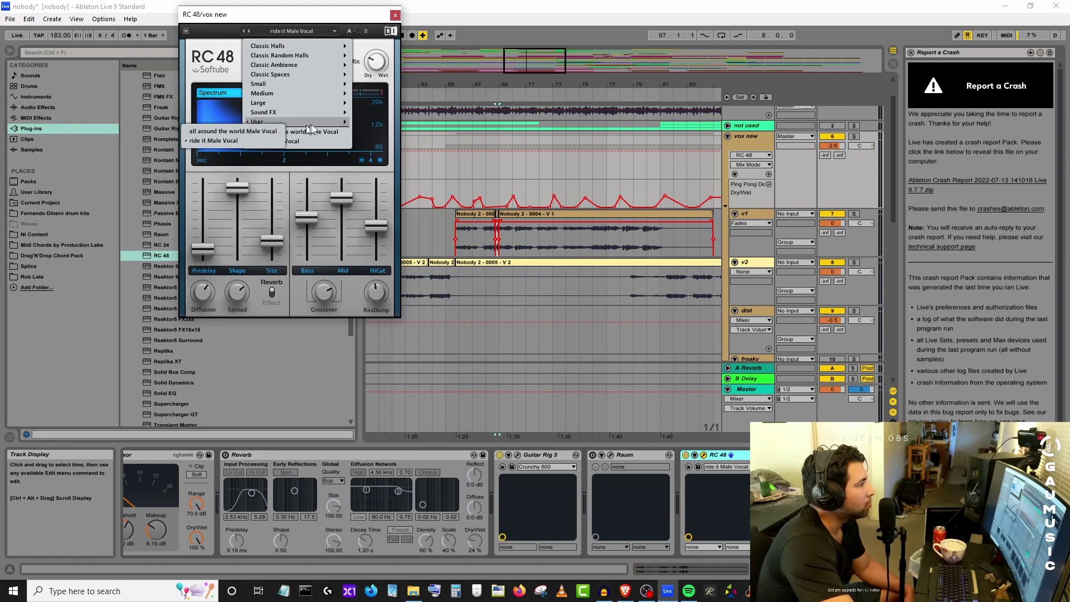
click(250, 132)
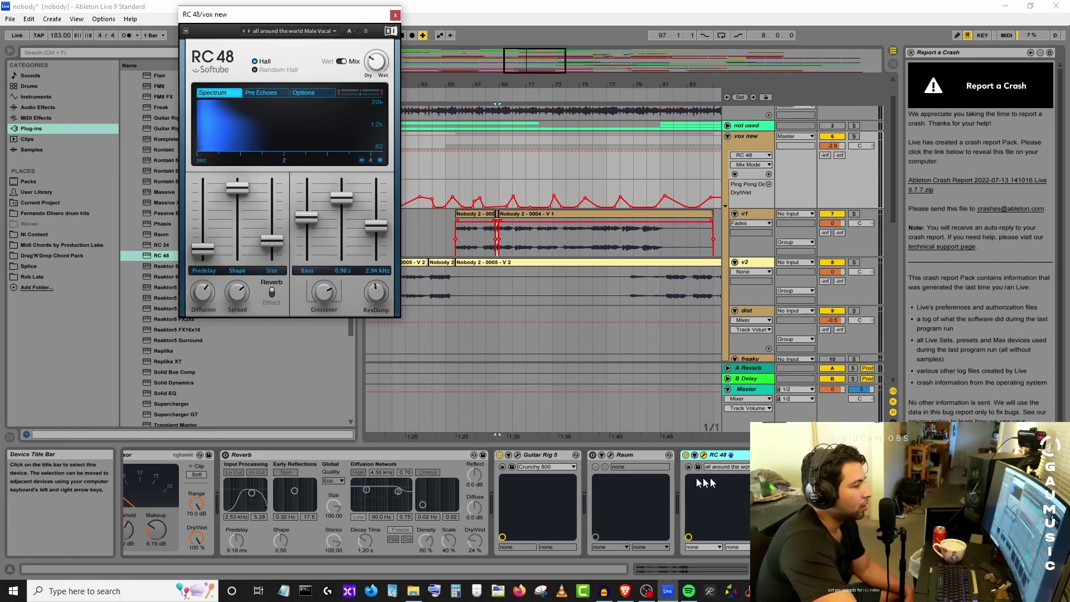
Recheck Guitar Rig 5's nobody reverb preset, and load the ride it Male Vocal user preset in the new RC 48.
click(522, 456)
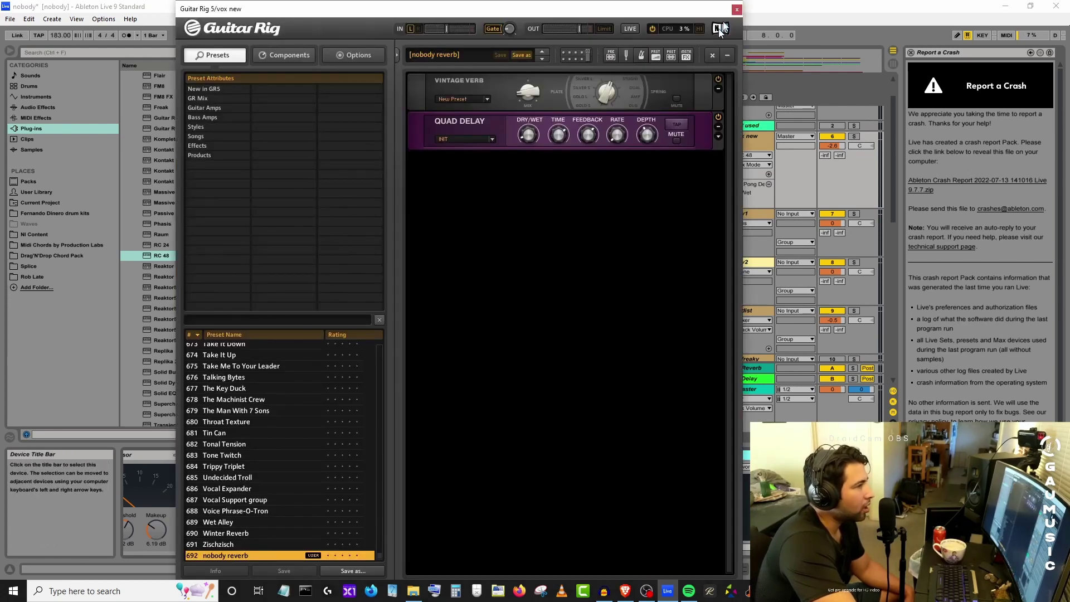
click(739, 9)
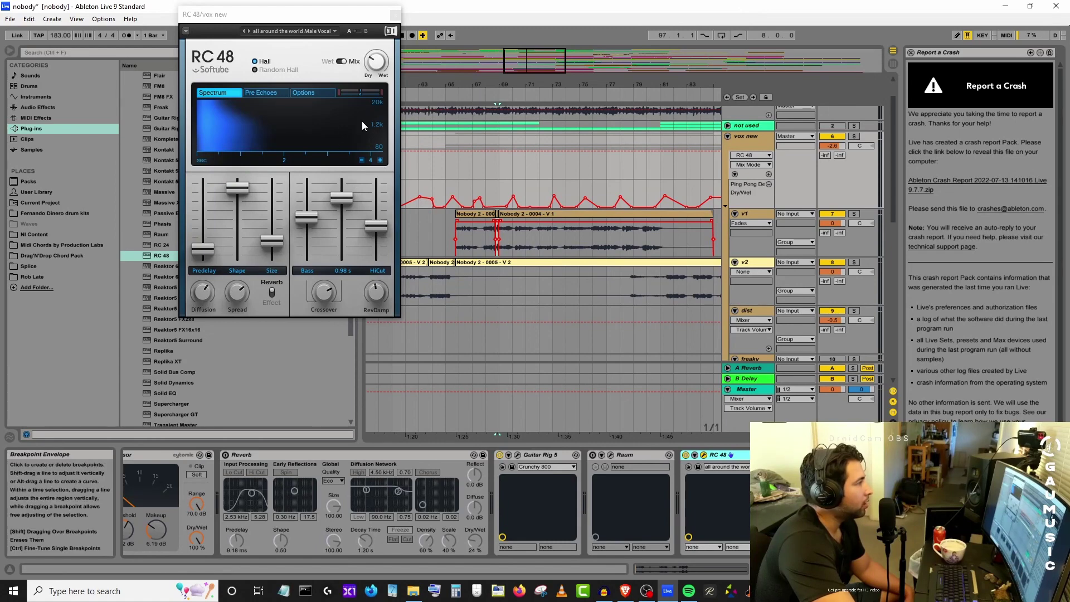
click(335, 31)
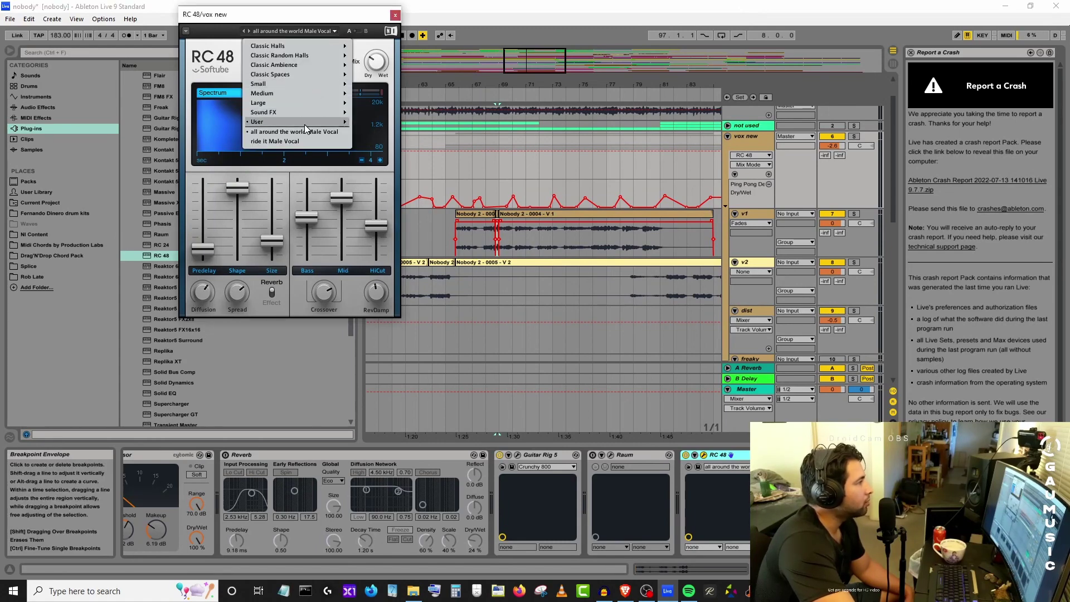
click(306, 143)
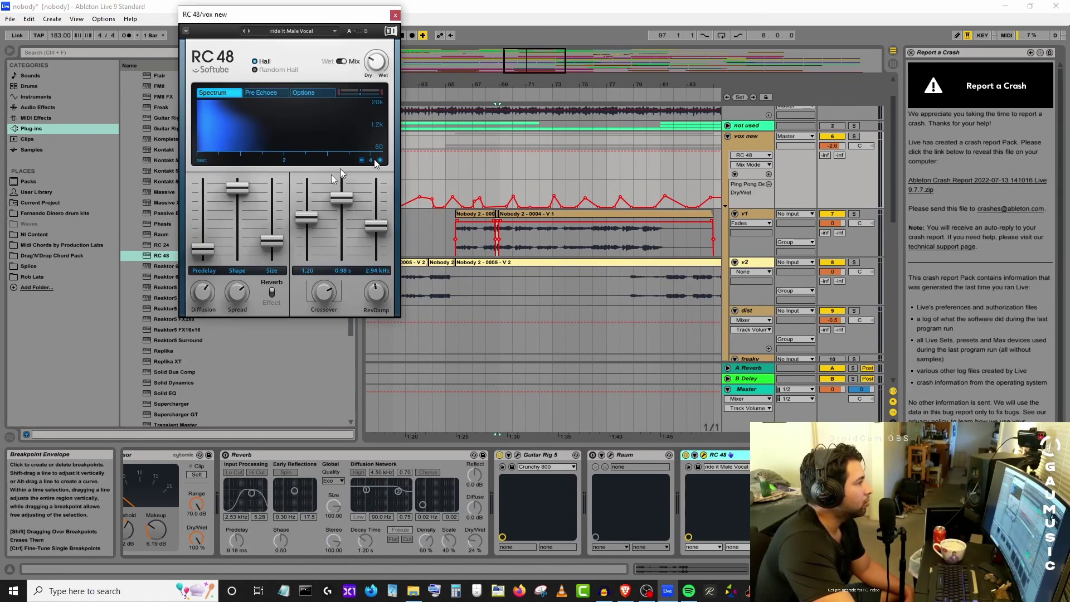
click(395, 16)
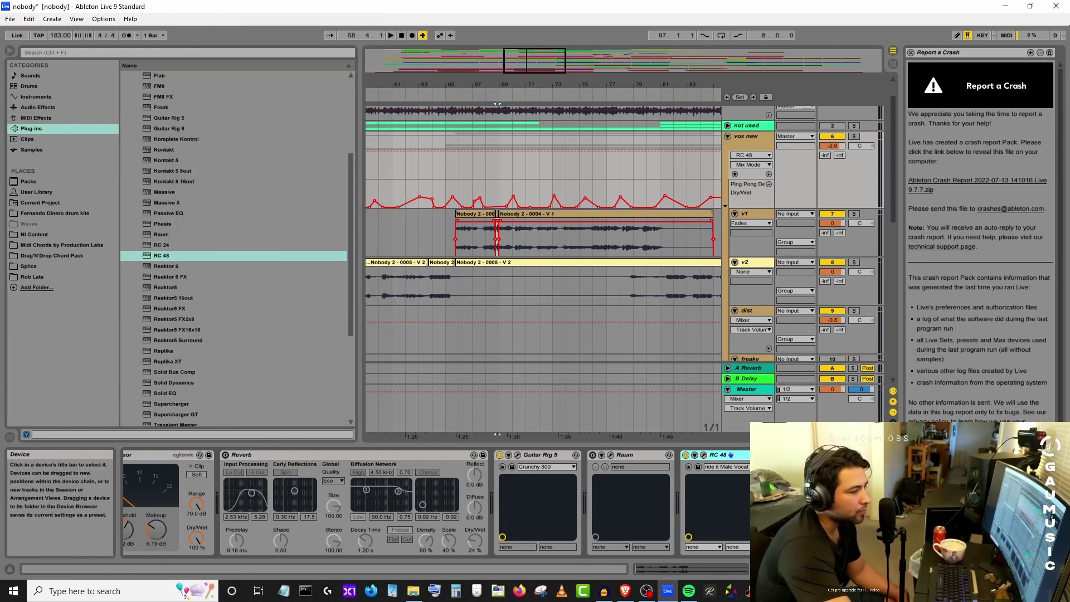
Look up Ping Pong Delay among the audio effects in the browser and list its presets.
mouse_move(786, 570)
mouse_down()
mouse_move(769, 570)
mouse_move(797, 570)
mouse_up()
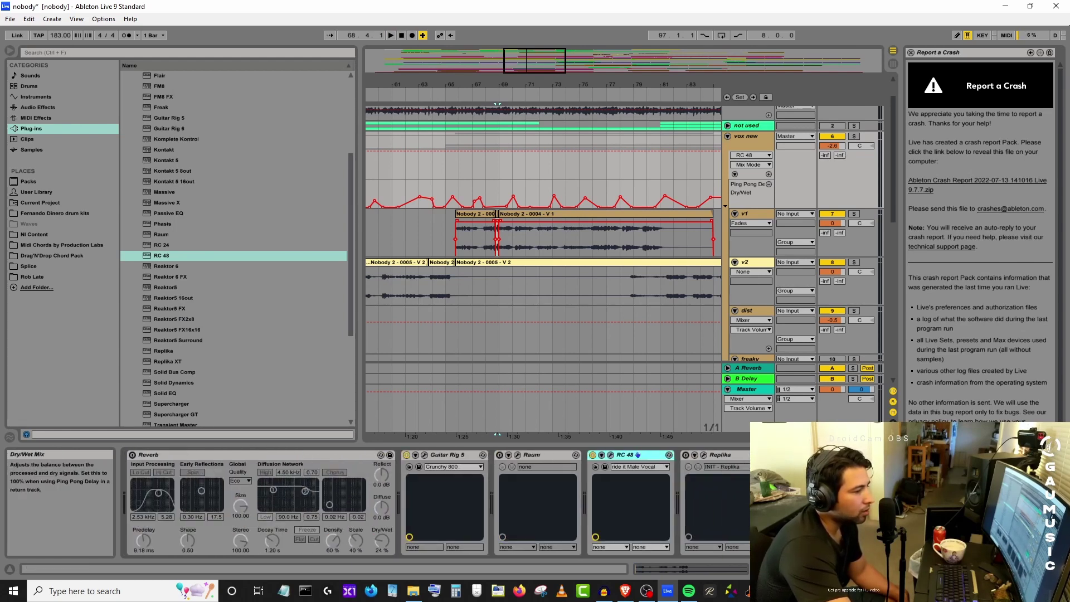
click(35, 108)
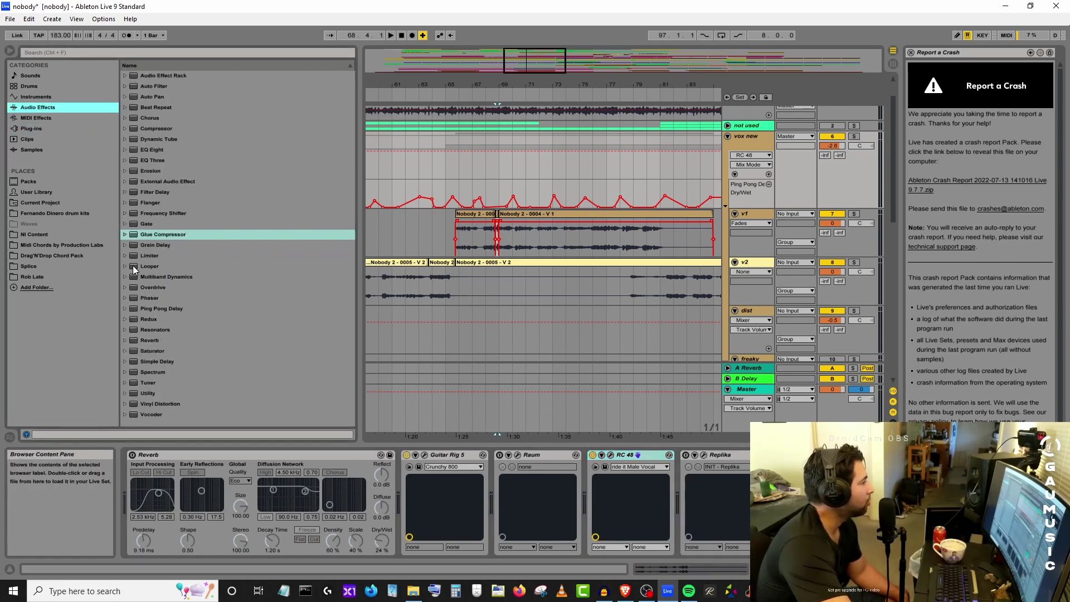
click(125, 308)
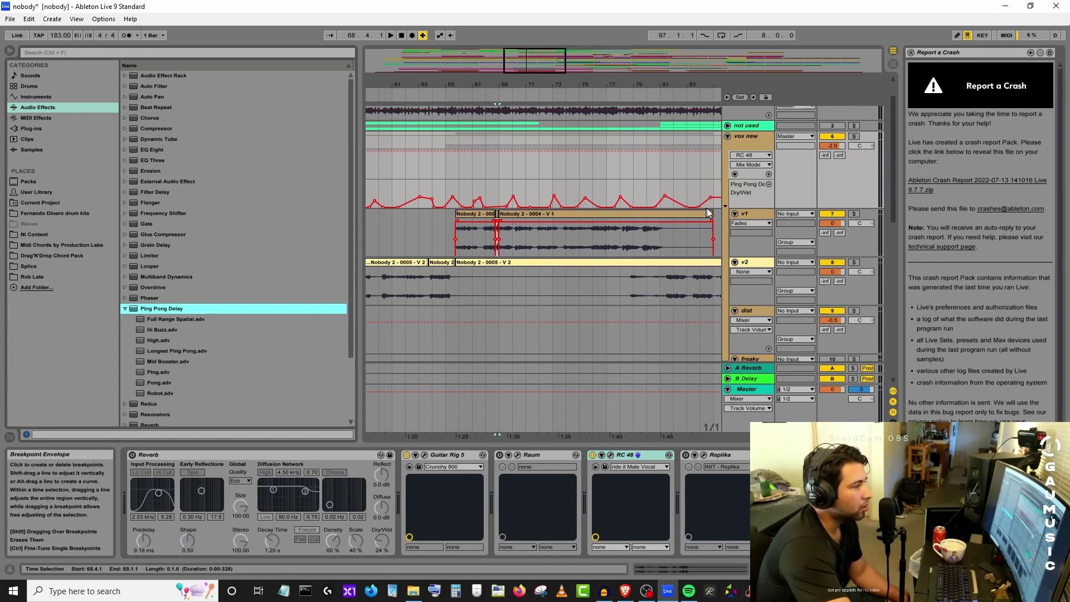
Examine the Ping Pong Delay Dry/Wet automation and the vocal tracks across the whole song.
drag(570, 85, 560, 42)
scroll(669, 308, down, 8)
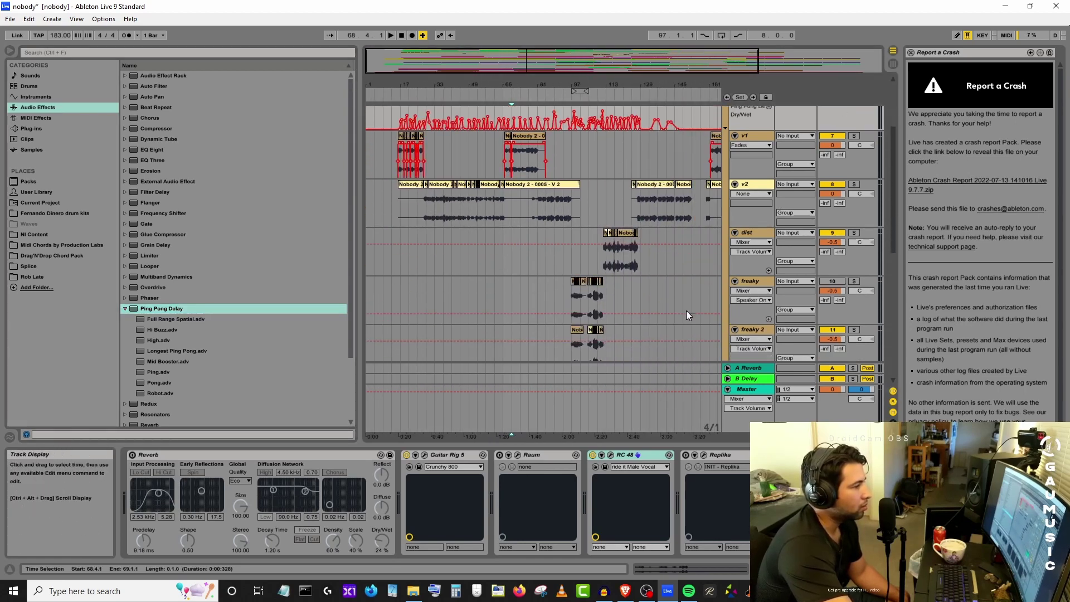
scroll(679, 308, up, 8)
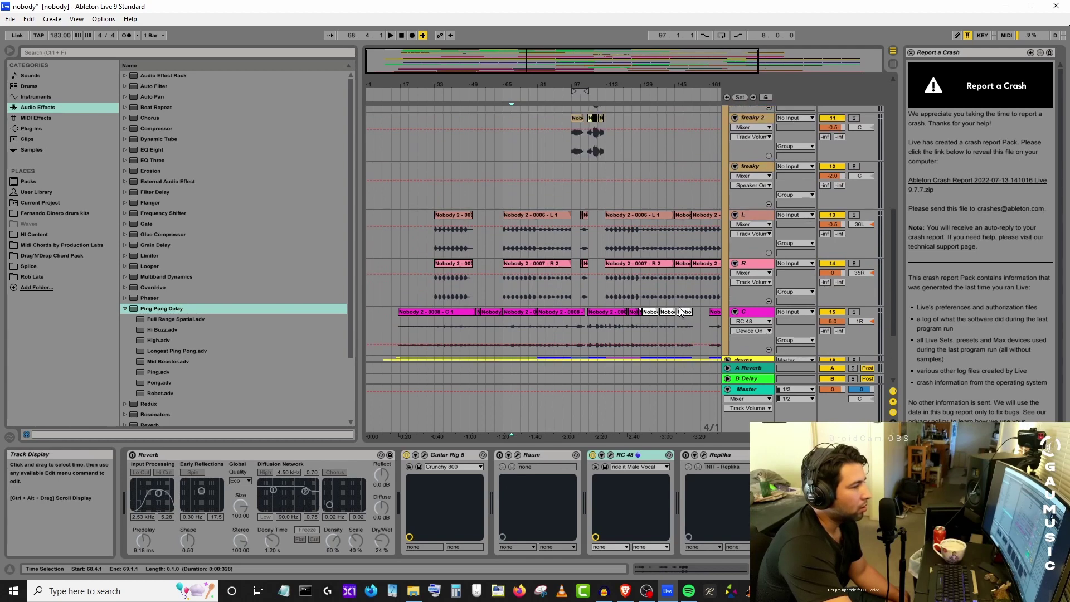
scroll(679, 312, up, 2)
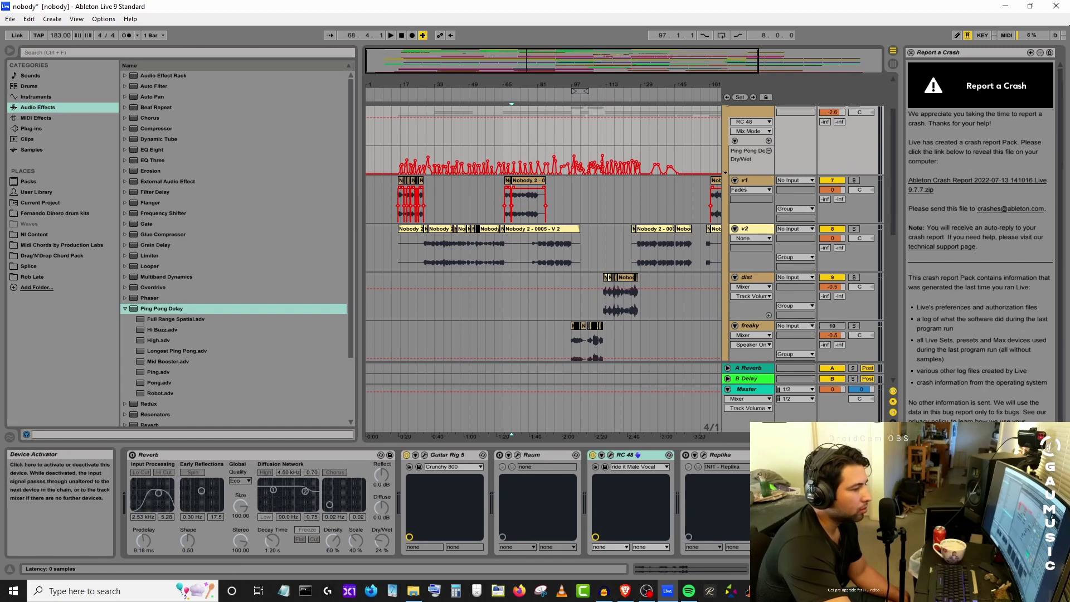
Deactivate RC 48, Guitar Rig 5, the ride it vocals roll off EQ, API-550B and Waves Tune on the vox new chain.
click(593, 455)
click(407, 456)
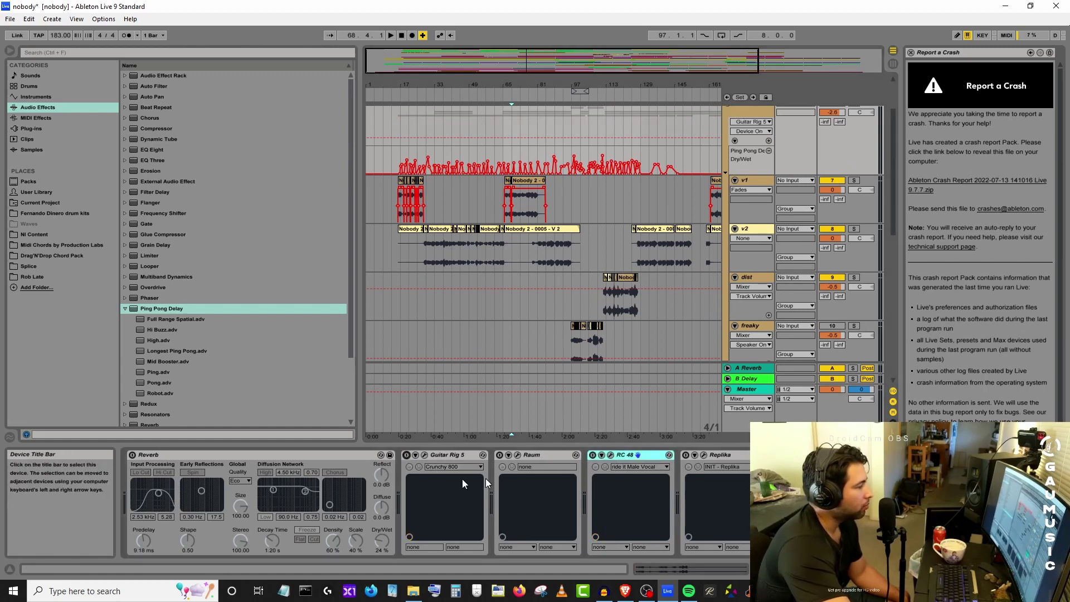
click(803, 569)
scroll(660, 554, left, 3)
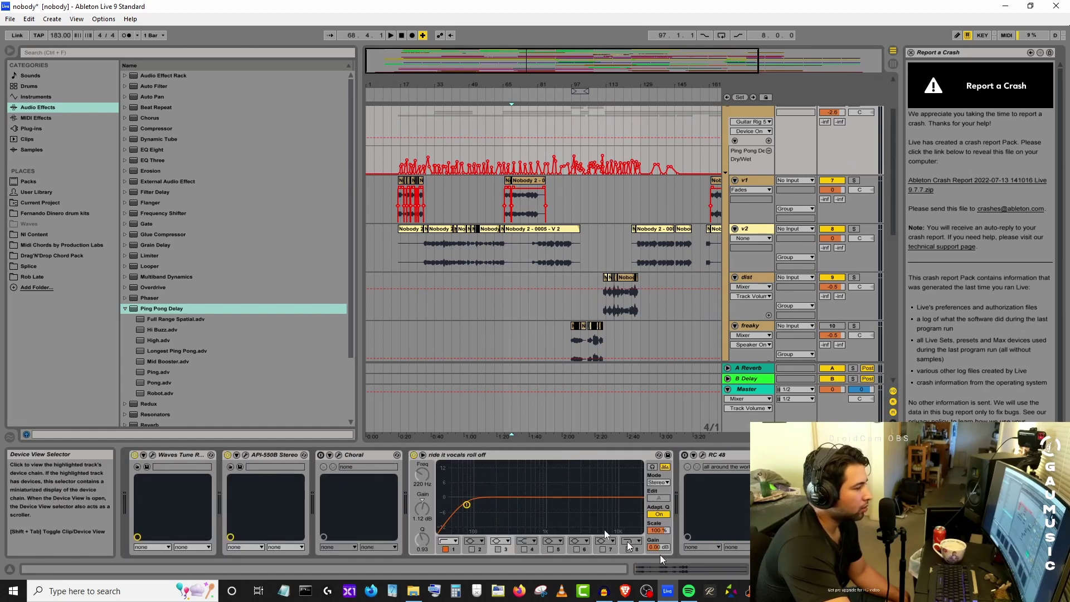
click(413, 456)
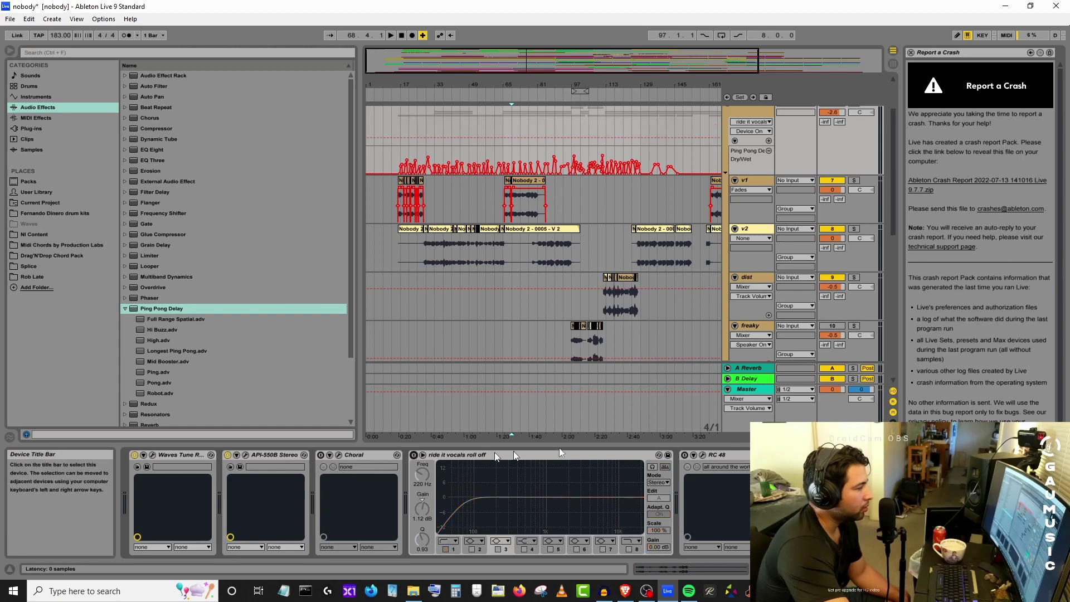
click(228, 454)
click(137, 456)
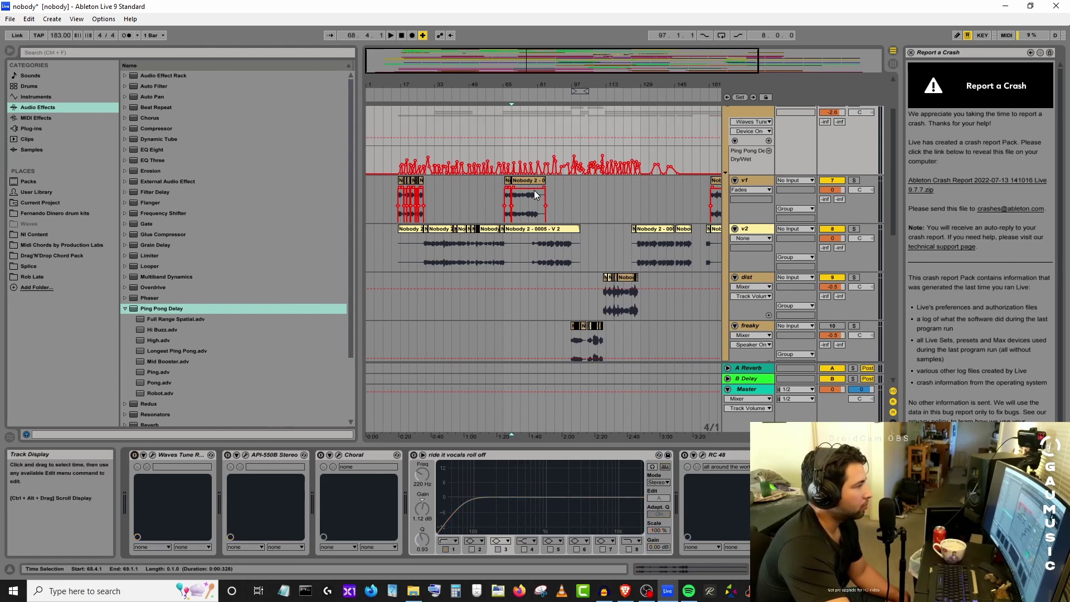
Solo the vox new group and play the song from about bar 17.
scroll(614, 207, up, 3)
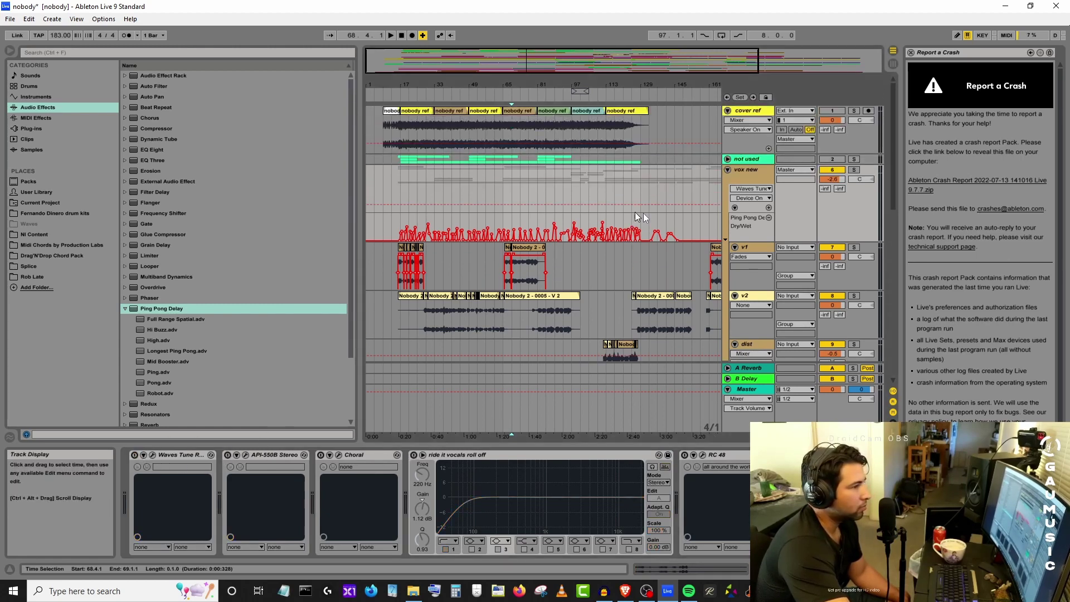
click(856, 170)
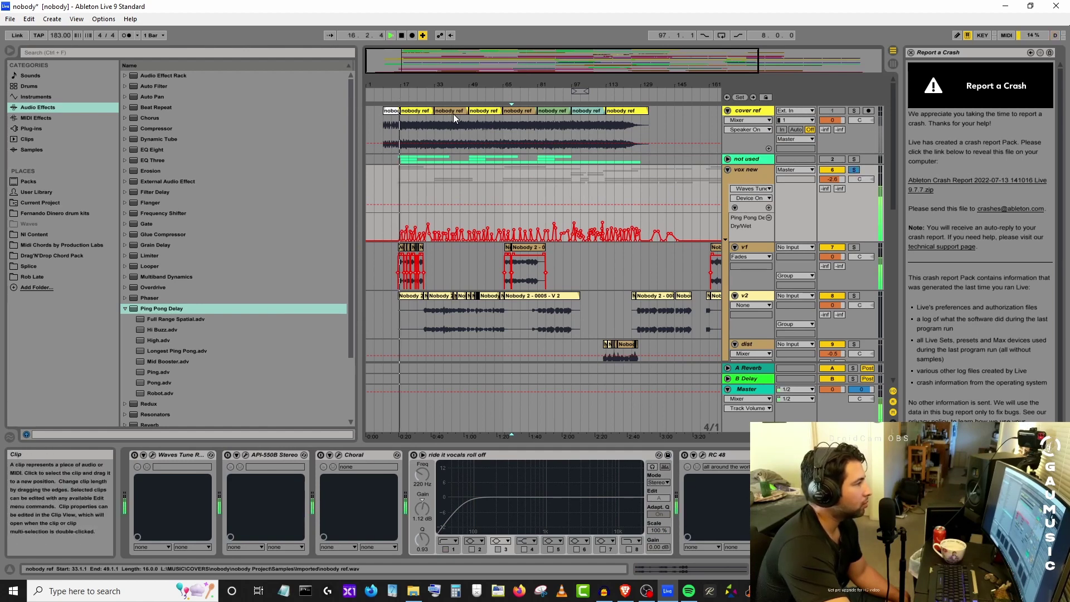
click(401, 92)
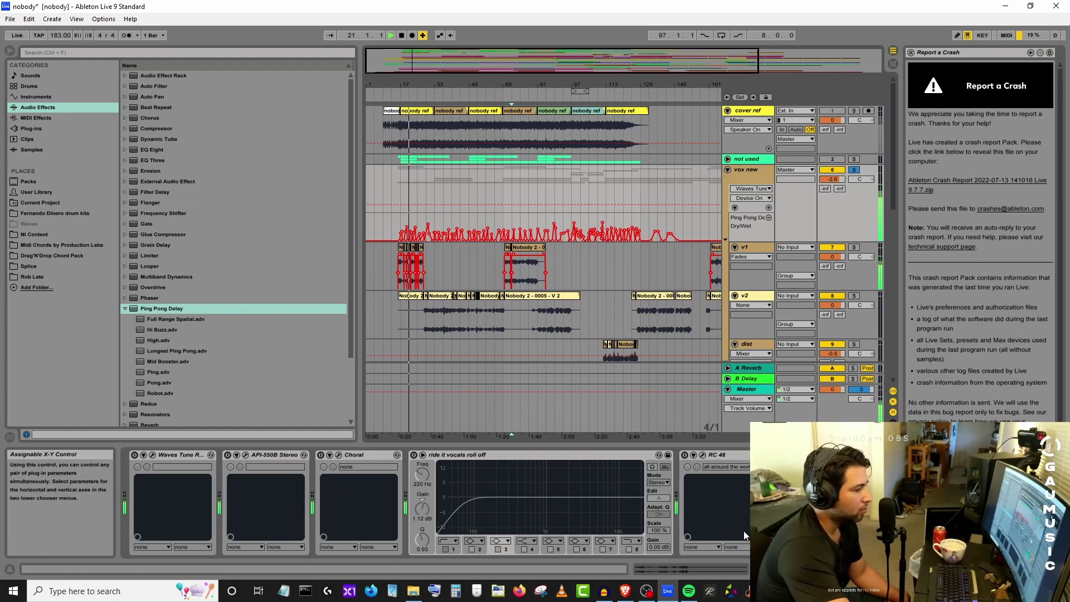
Deactivate the Glue Compressor on vox new during playback and return to the start of the chain.
scroll(494, 476, right, 5)
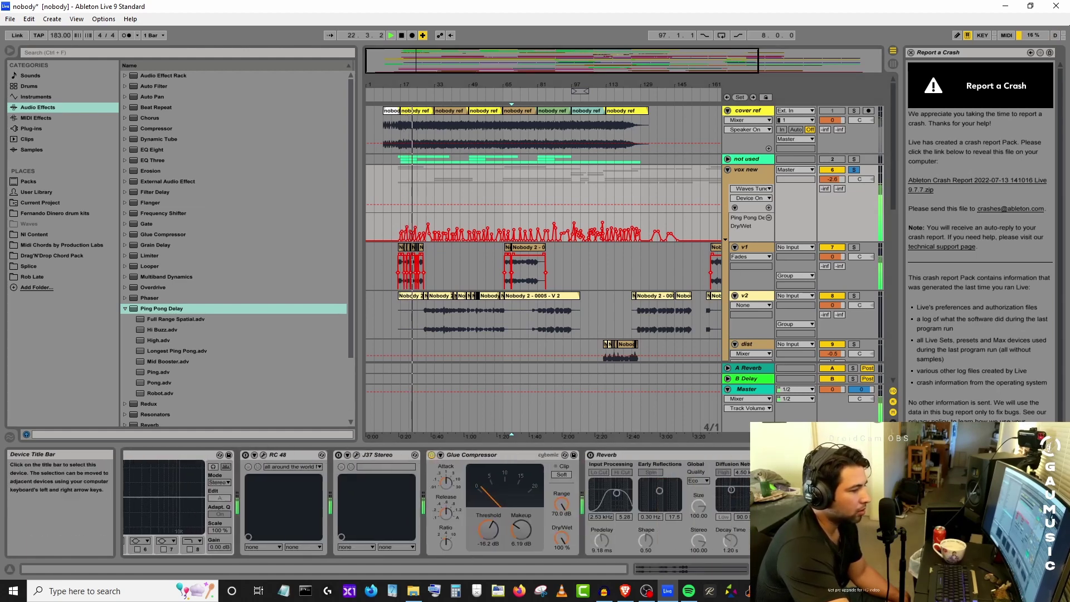
click(469, 455)
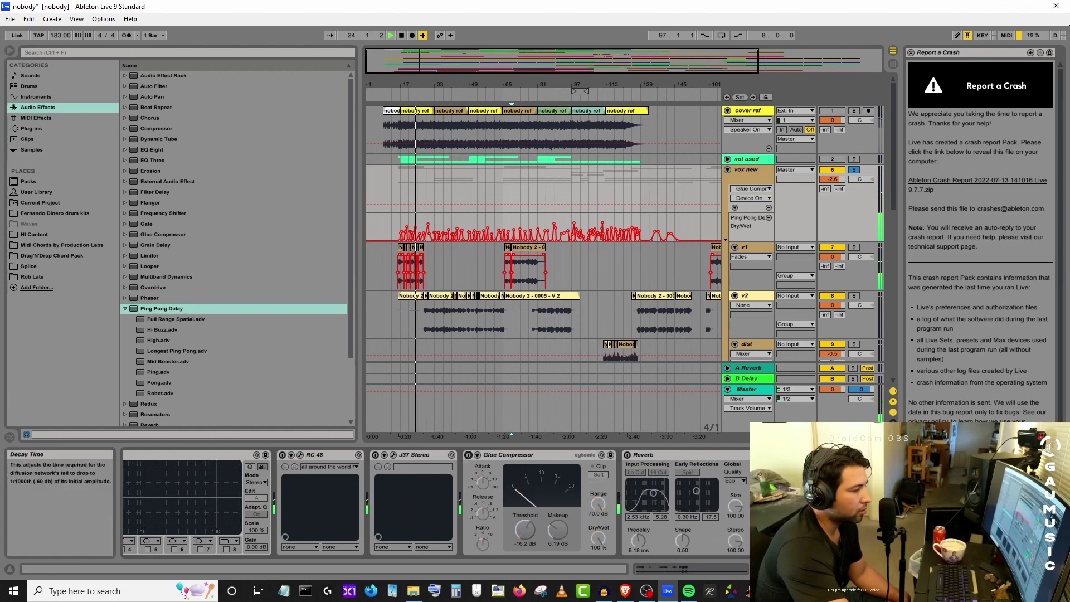
mouse_move(803, 570)
mouse_down()
mouse_move(833, 570)
mouse_move(789, 570)
mouse_up()
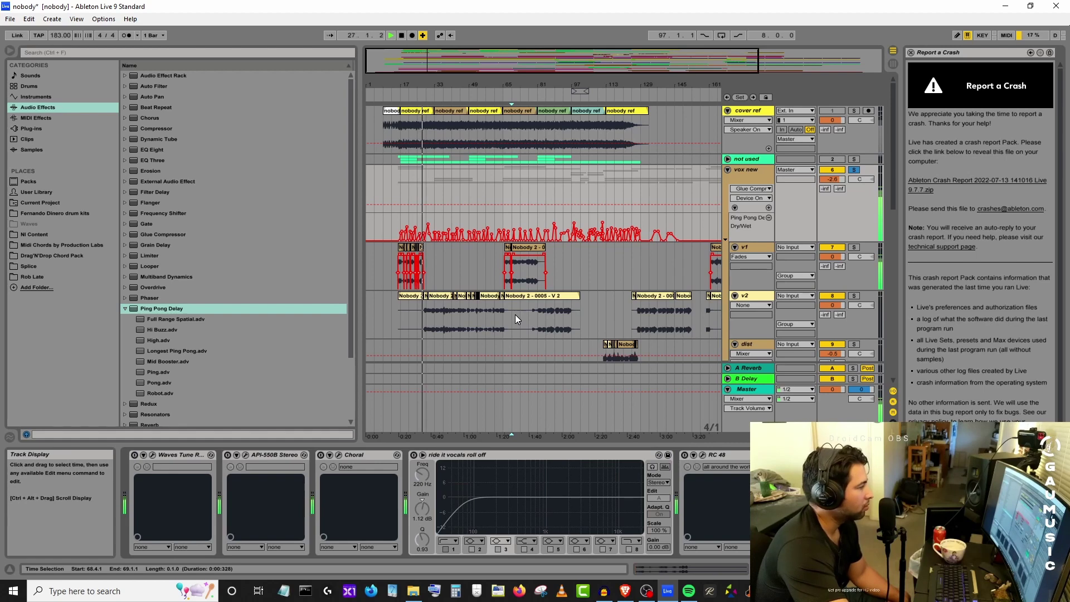
Reactivate Waves Tune, API-550B, the ride it vocals roll off EQ and the Glue Compressor one by one during playback.
click(132, 454)
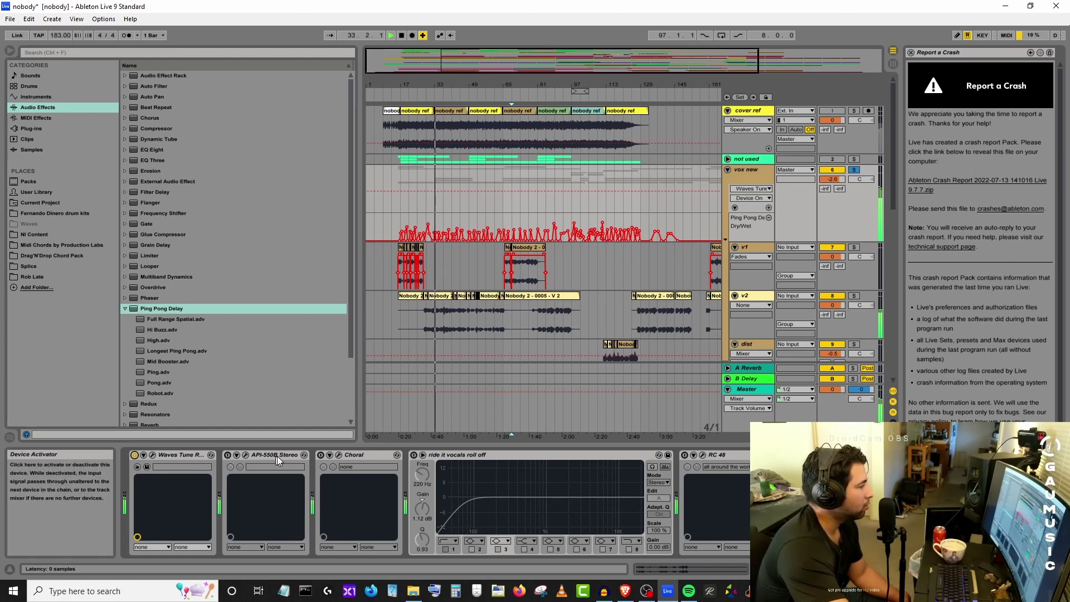
click(228, 456)
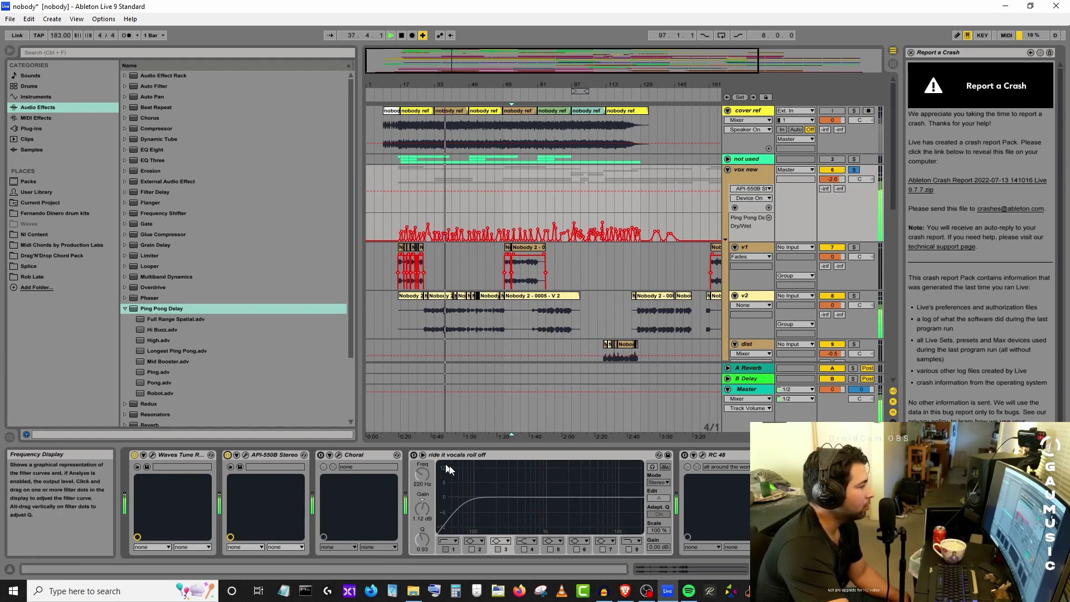
click(414, 455)
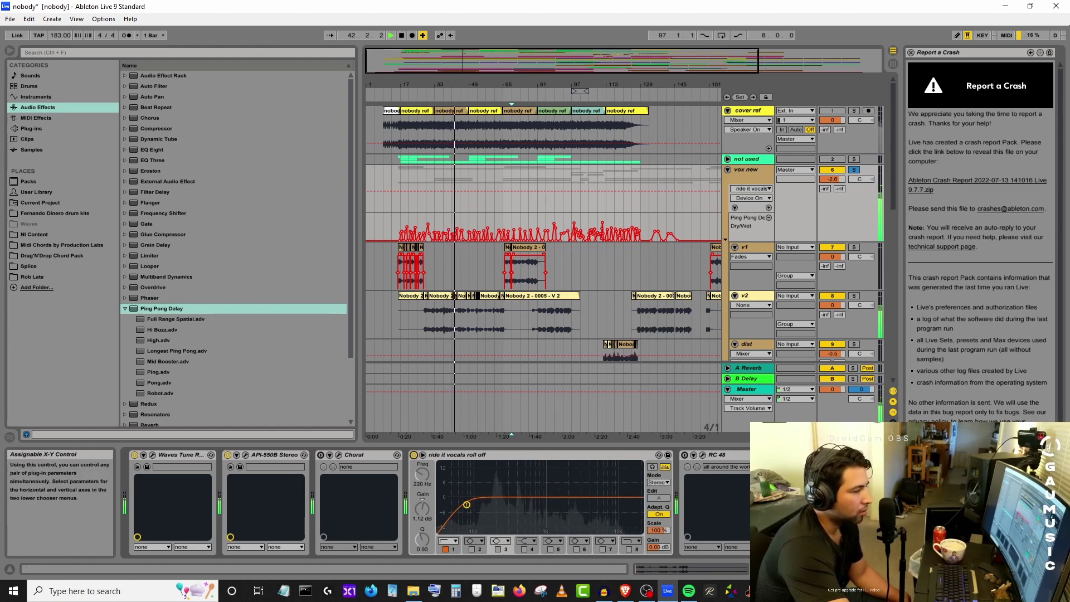
drag(786, 569, 808, 569)
click(505, 454)
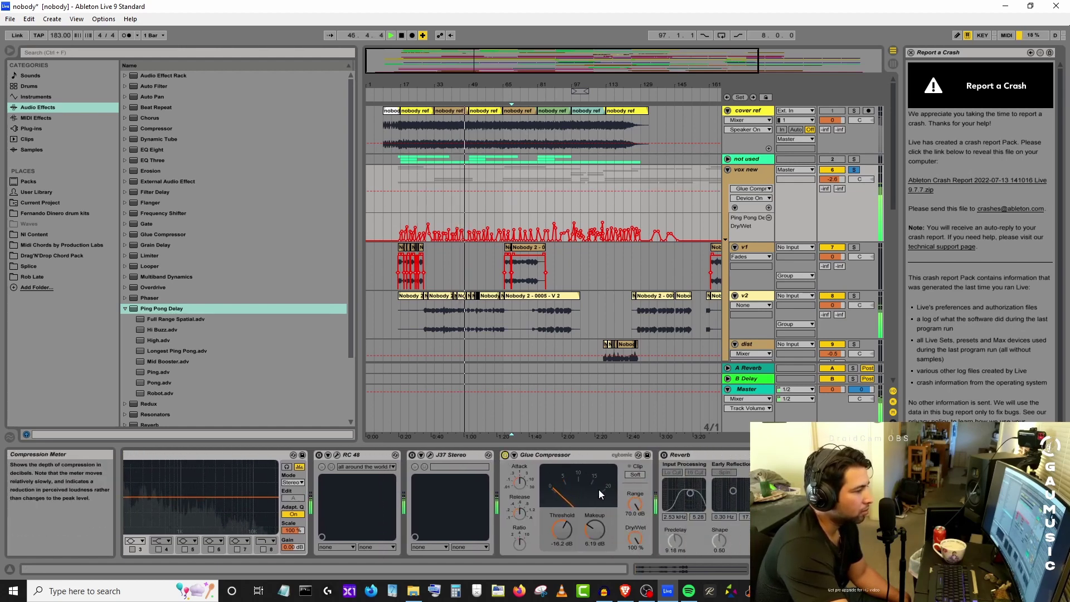
Reactivate Guitar Rig 5 and Ping Pong Delay on the vox new chain while the vocals play.
drag(808, 569, 839, 569)
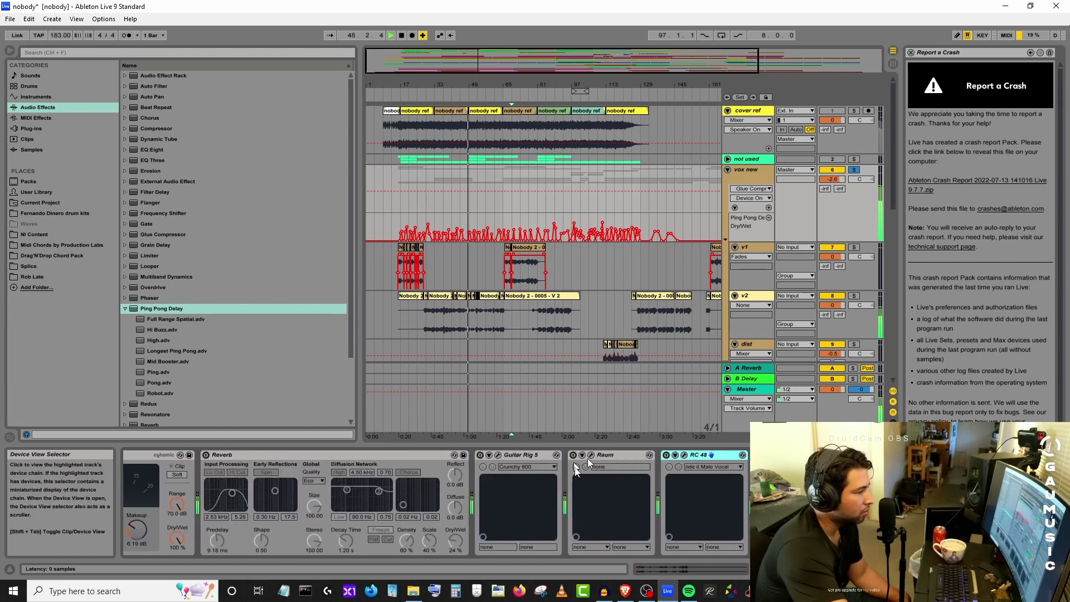
click(480, 455)
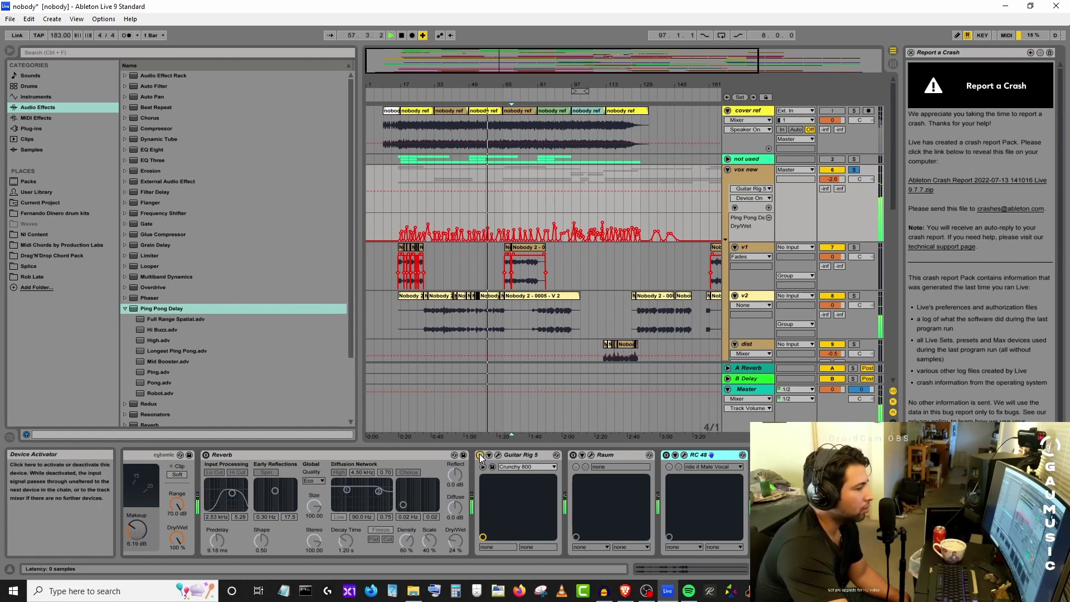
click(759, 455)
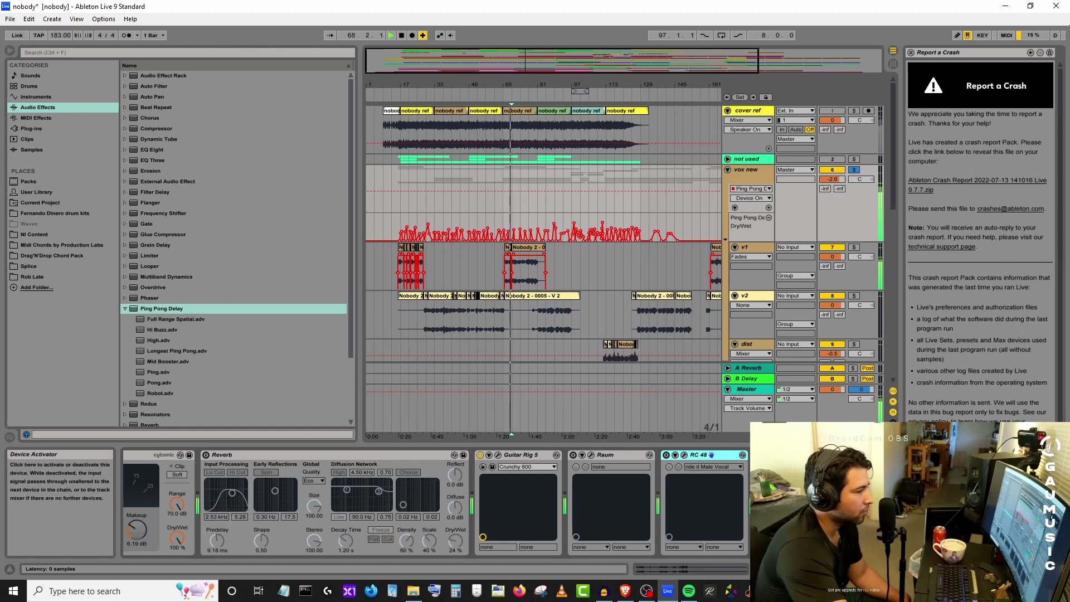
Deactivate Guitar Rig 5, activate the new RC 48 in its place, and load its all around the world Male Vocal user preset.
click(480, 455)
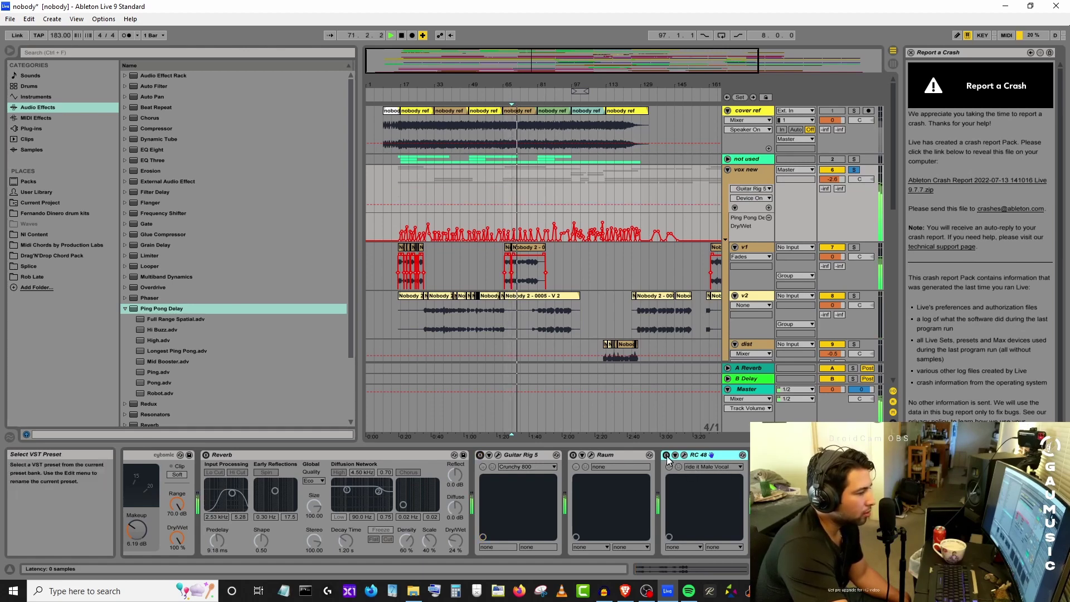
click(681, 468)
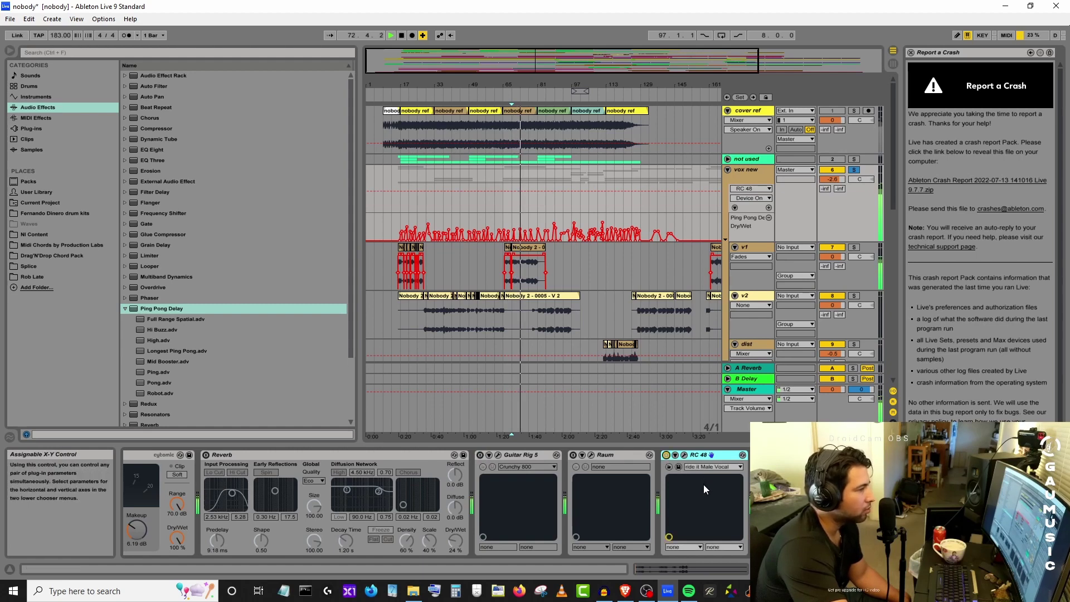
click(684, 455)
click(301, 31)
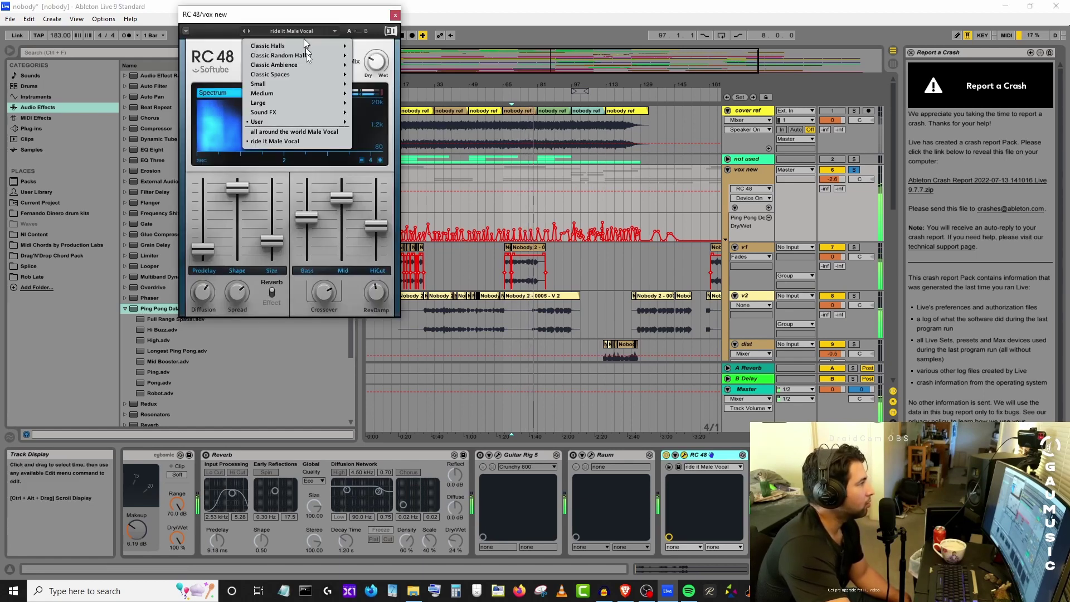
click(253, 133)
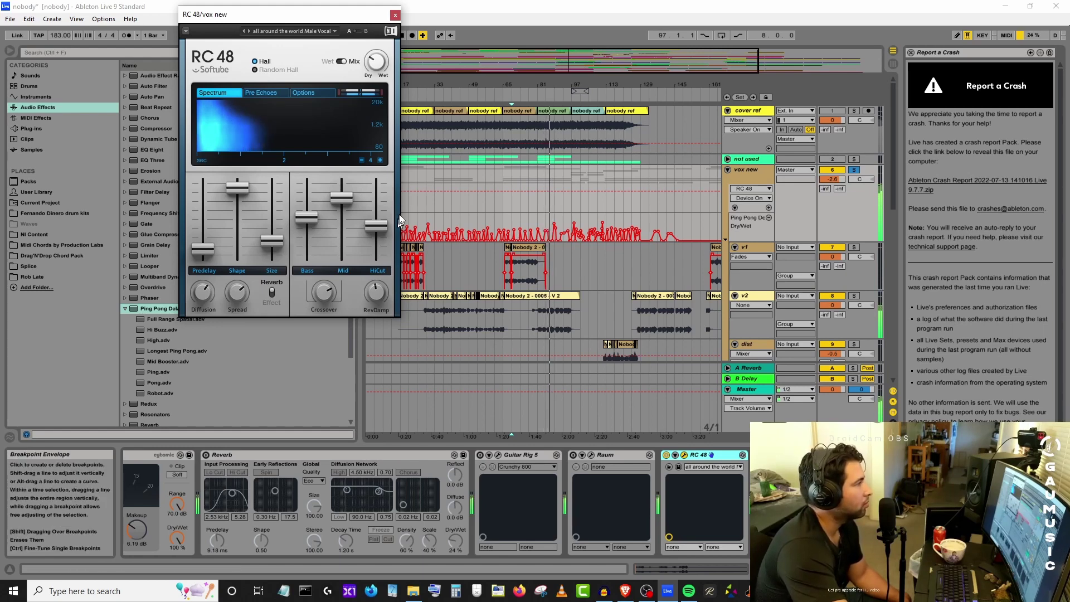
click(396, 15)
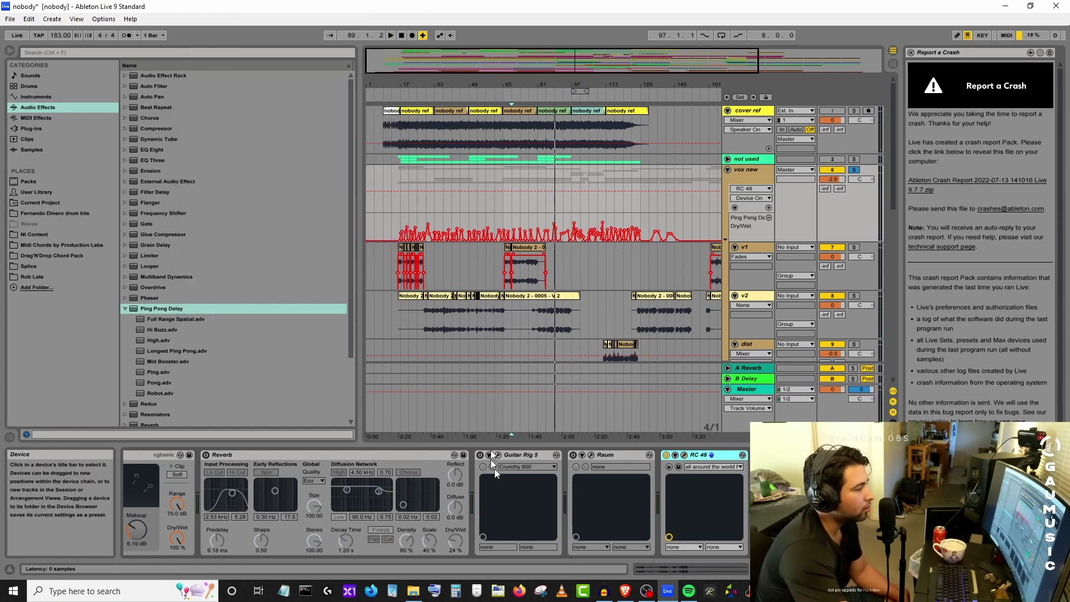
Review the RC 48 settings and the start of the vox new chain, and switch to OBS Studio.
click(686, 456)
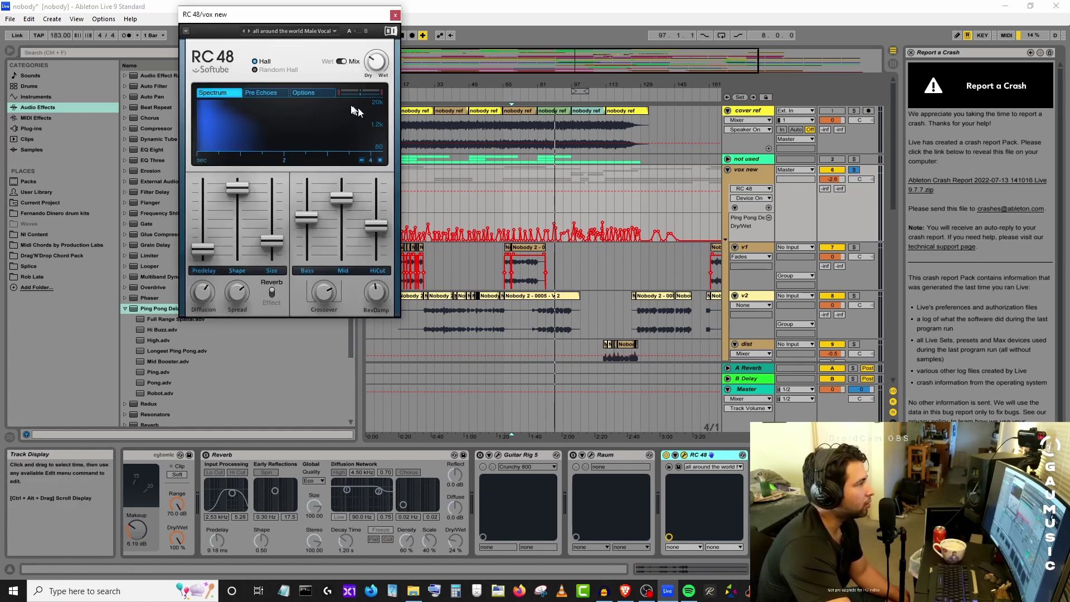
click(395, 16)
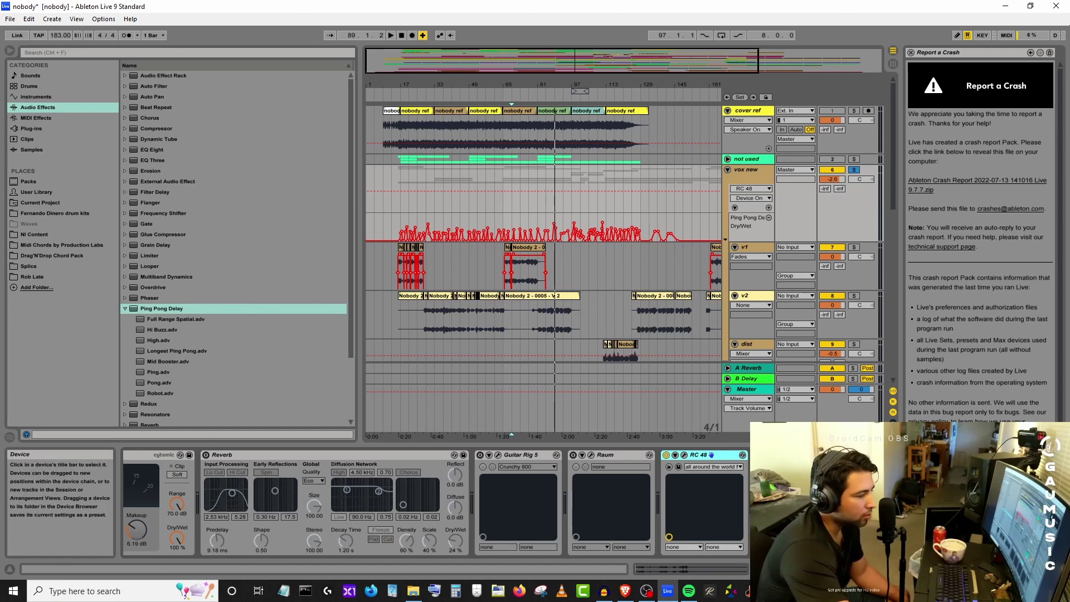
drag(914, 569, 869, 569)
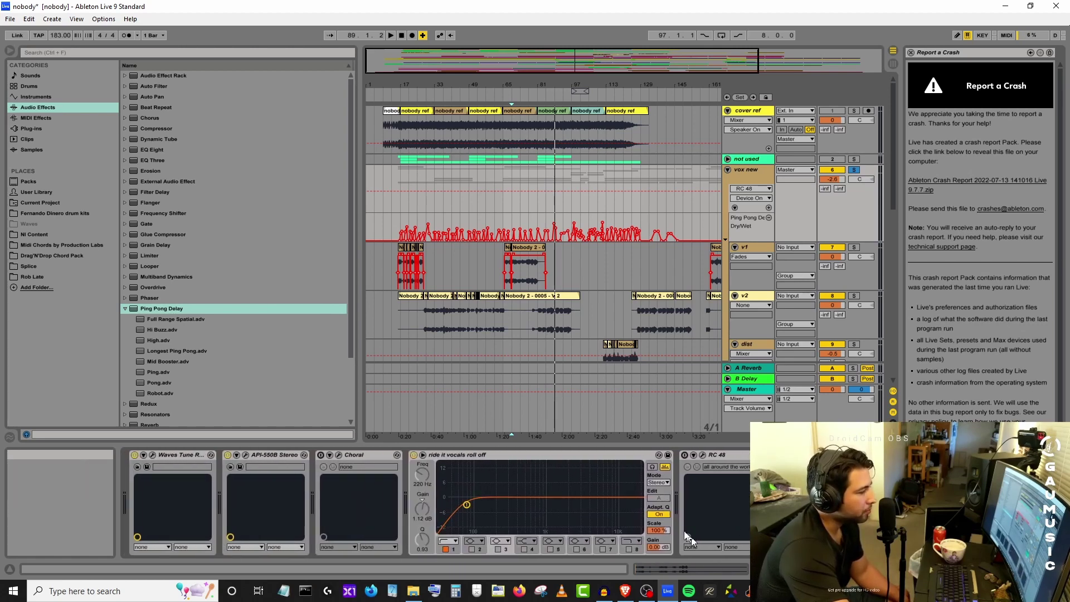
click(646, 591)
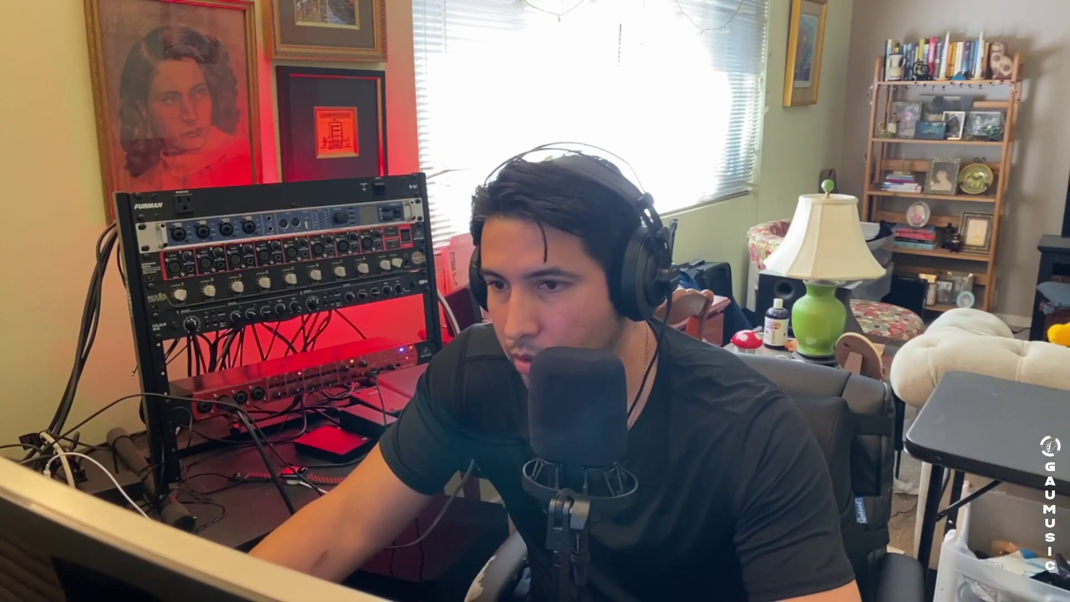